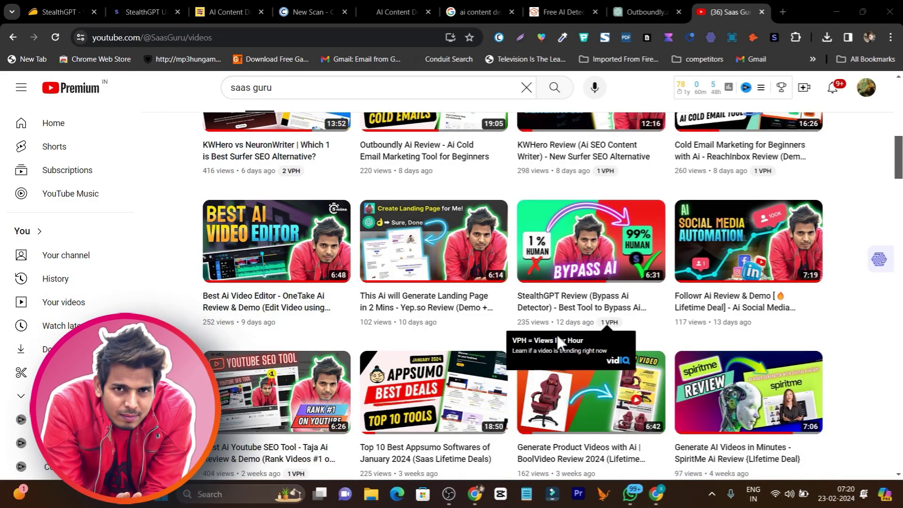
Step: Cycle through the Copyleaks, Writer and StealthGPT tabs, ending on the Outboundly.ai ChatGPT conversation
click(283, 10)
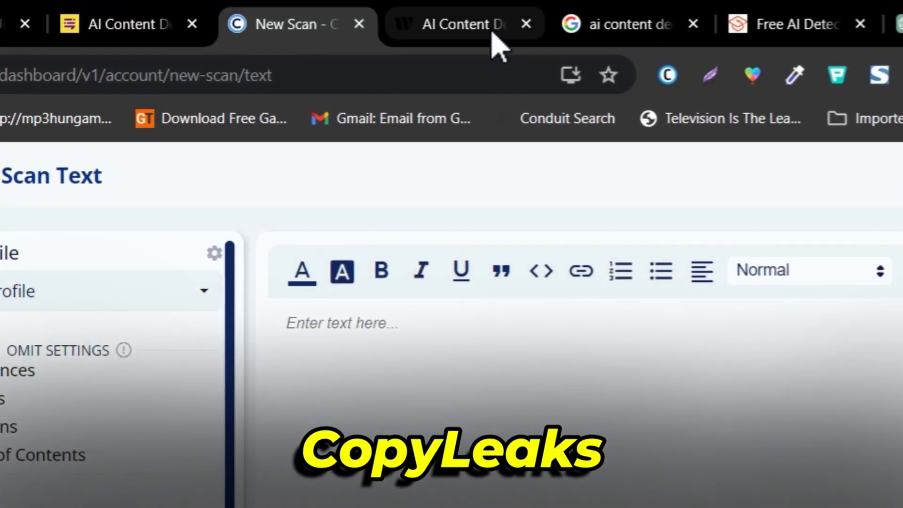
click(406, 13)
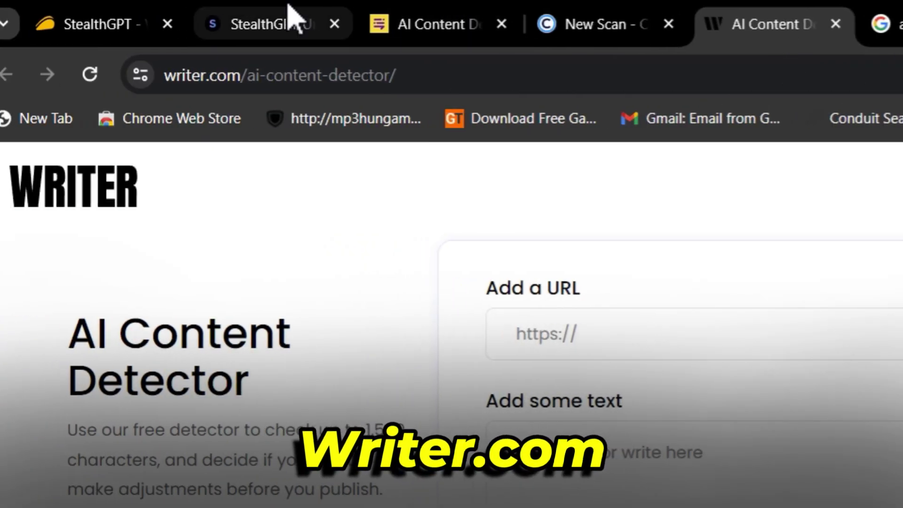
click(289, 9)
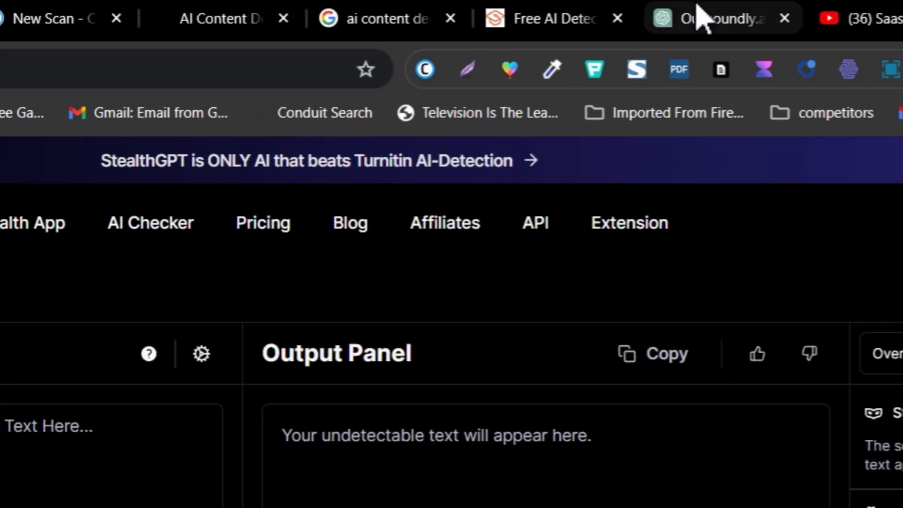
click(646, 12)
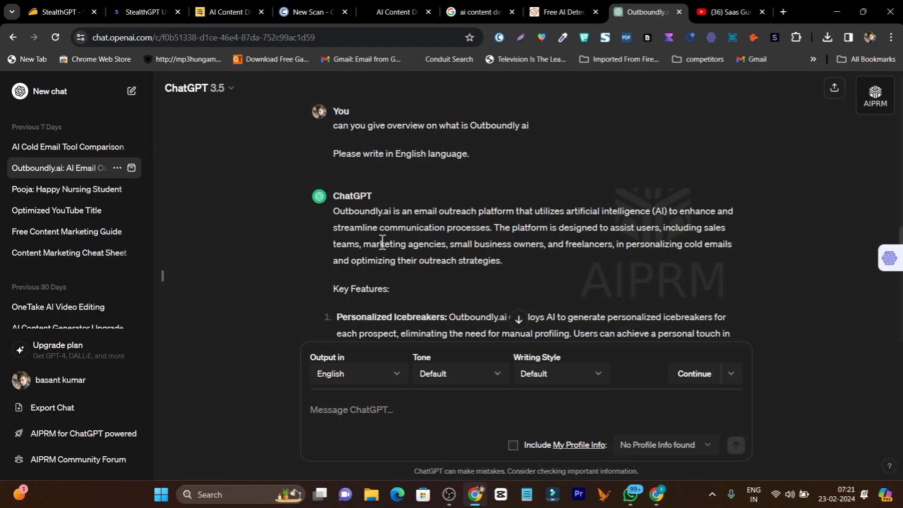
Step: Check the StealthGPT and Content at Scale tabs, then return to the ChatGPT conversation
scroll(393, 257, down, 2)
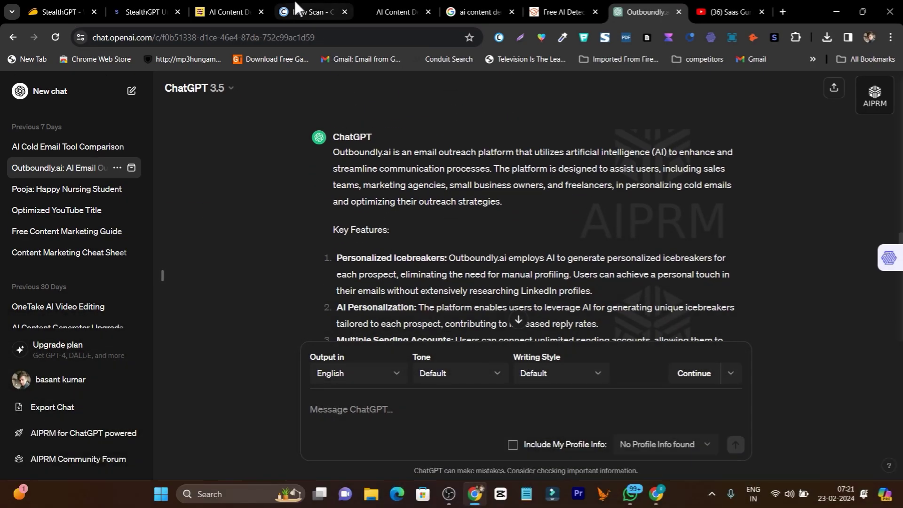
click(152, 4)
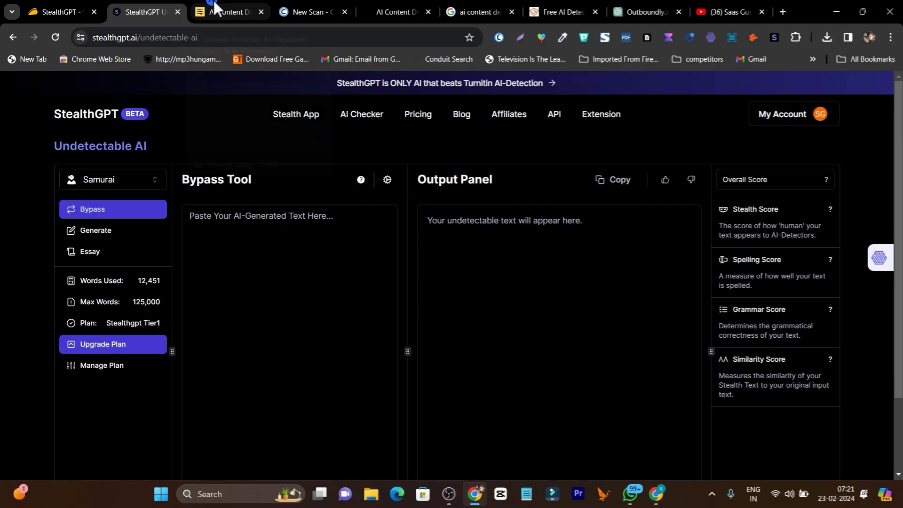
click(219, 11)
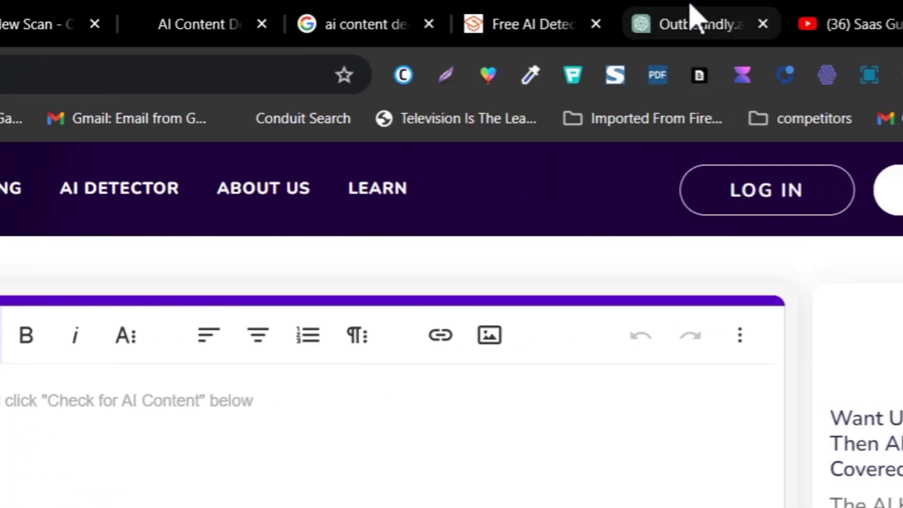
click(677, 24)
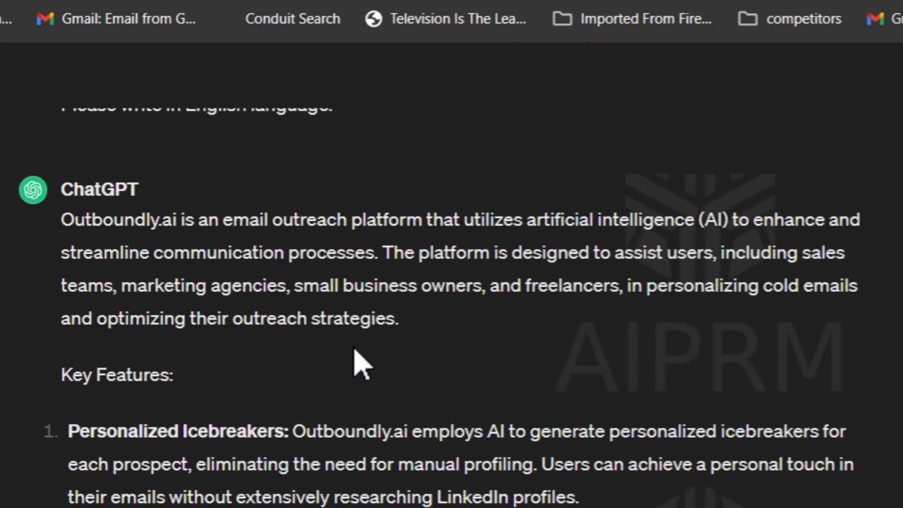
Step: Read through the Outboundly.ai overview, selecting and then clearing its first paragraph
scroll(354, 349, up, 7)
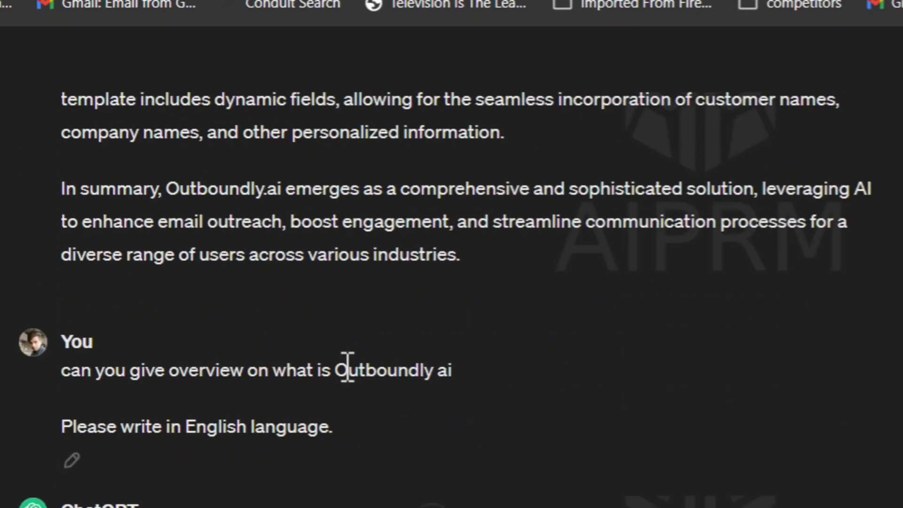
scroll(347, 384, down, 5)
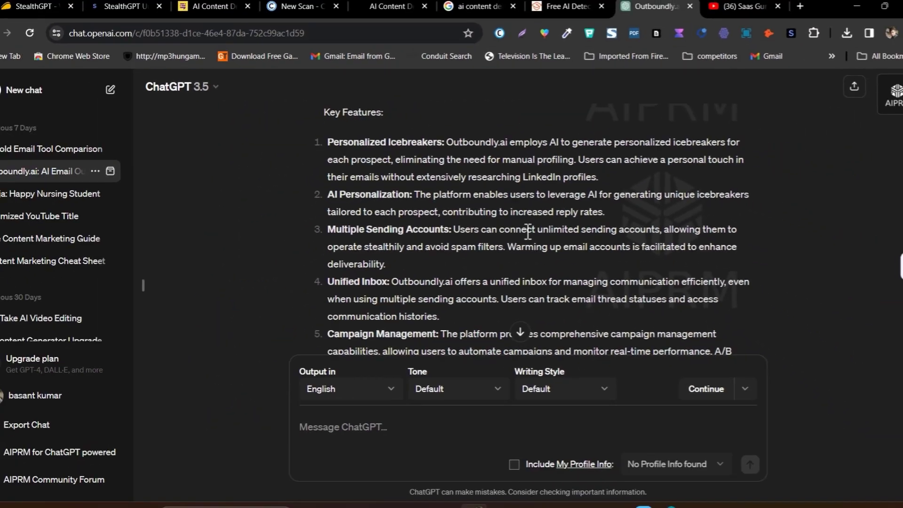
scroll(528, 232, down, 6)
scroll(532, 244, up, 10)
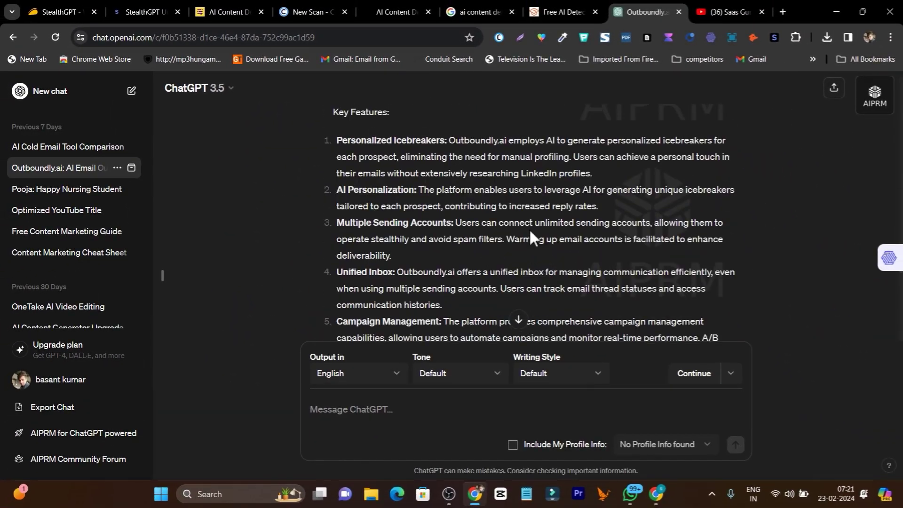
drag(321, 209, 511, 264)
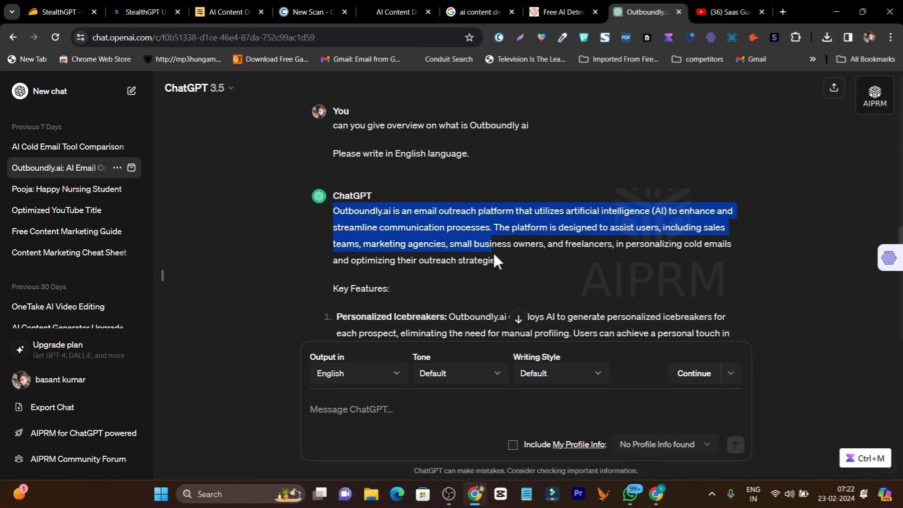
scroll(528, 265, down, 3)
scroll(583, 270, up, 3)
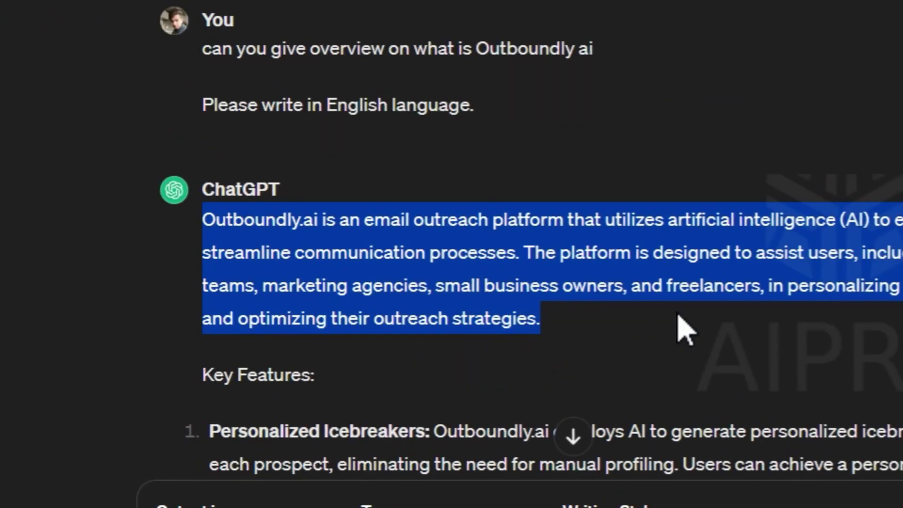
scroll(583, 270, down, 3)
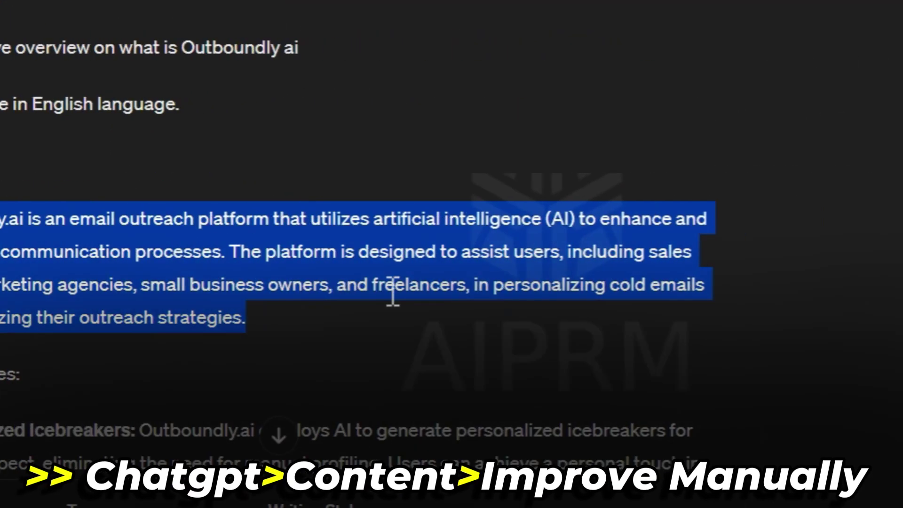
click(723, 85)
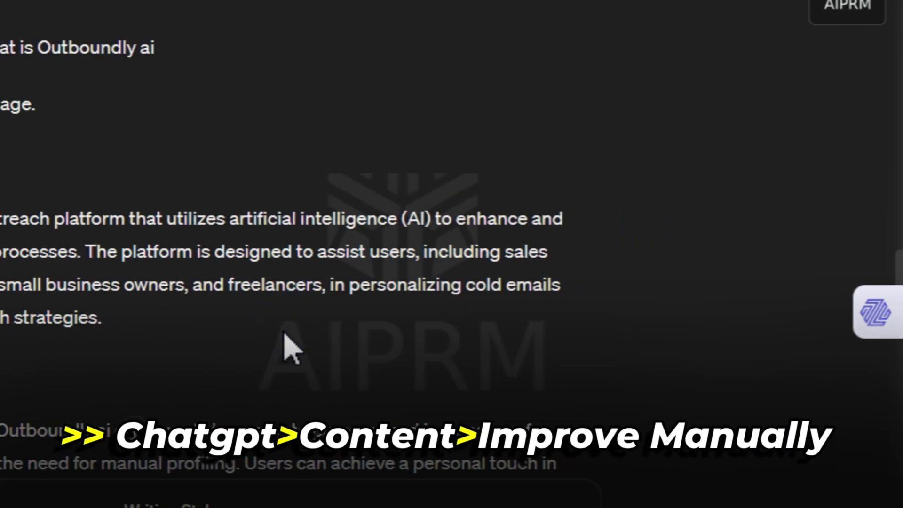
scroll(290, 330, down, 5)
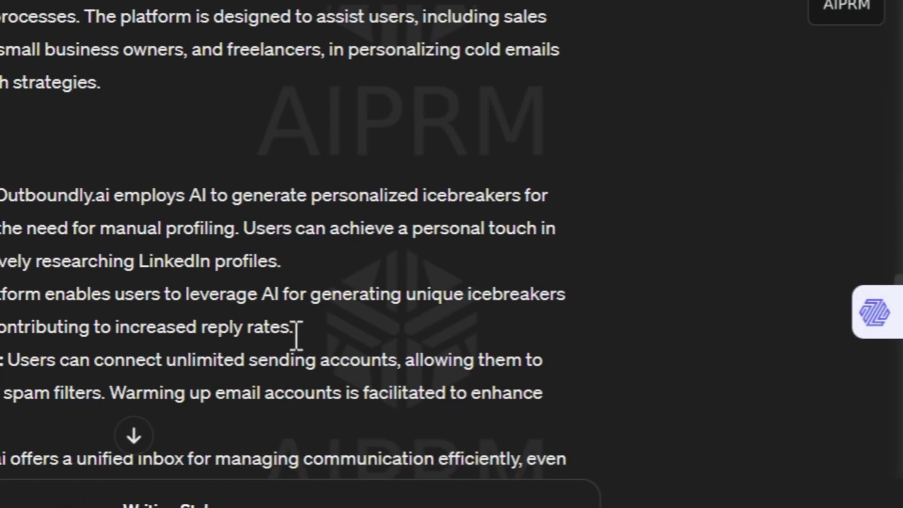
scroll(322, 336, down, 5)
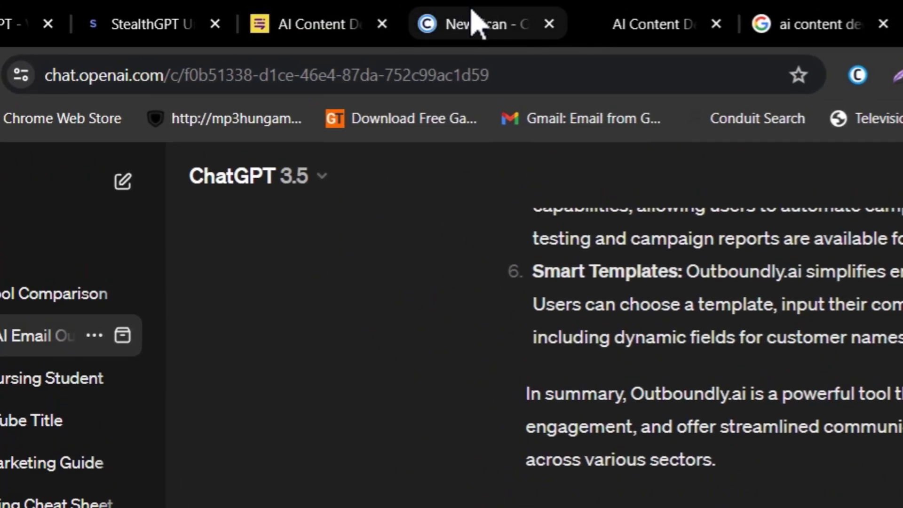
Step: Scan the pasted Outboundly.ai overview in Copyleaks: 100% AI content, 28.7% matched text
click(475, 22)
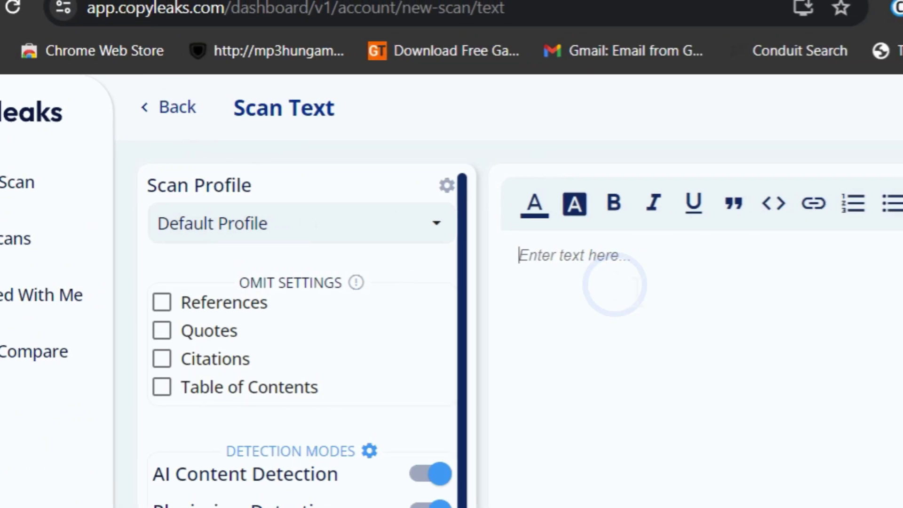
key(ctrl+v)
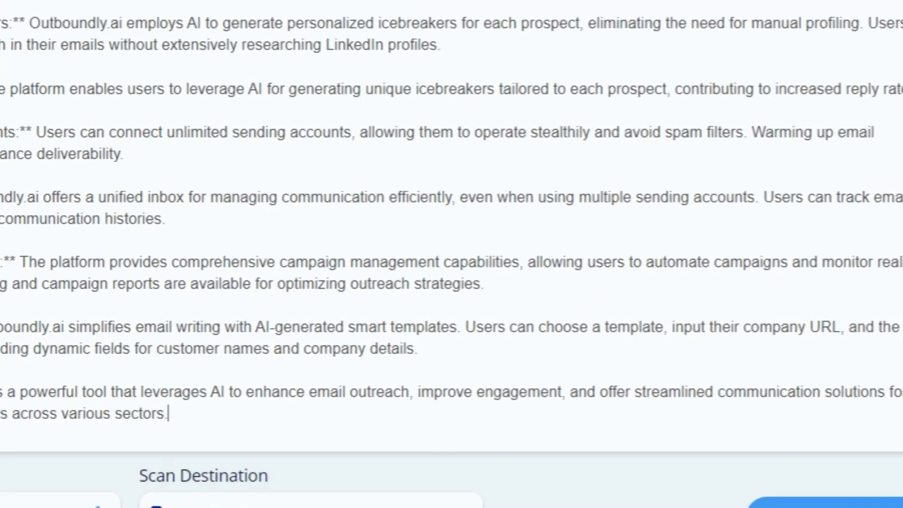
click(780, 419)
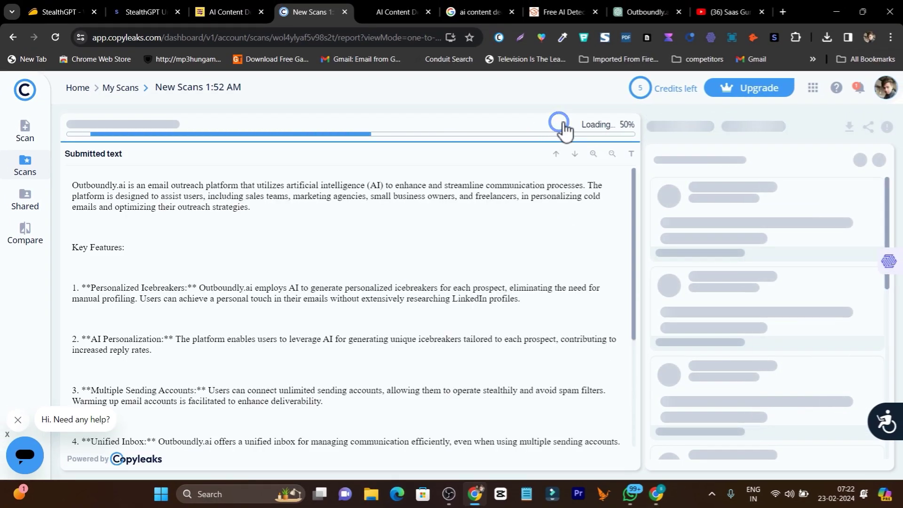
drag(563, 124, 631, 124)
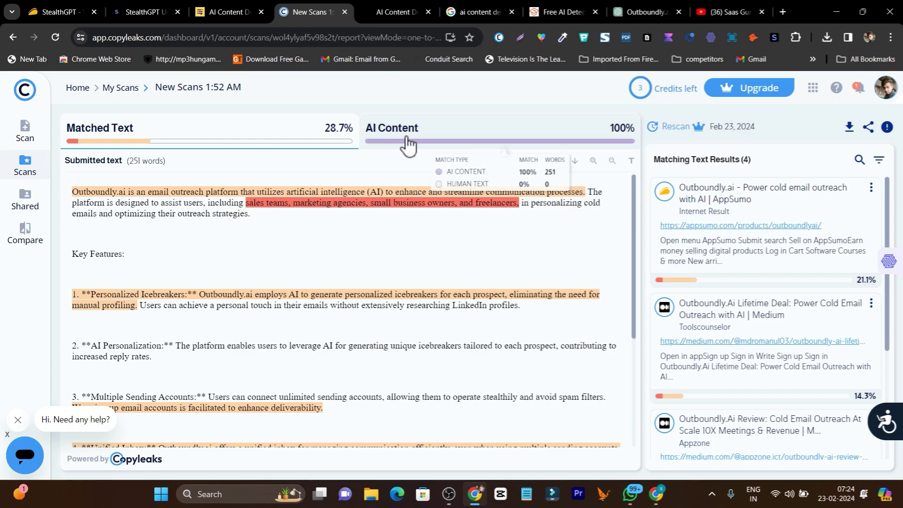
click(450, 141)
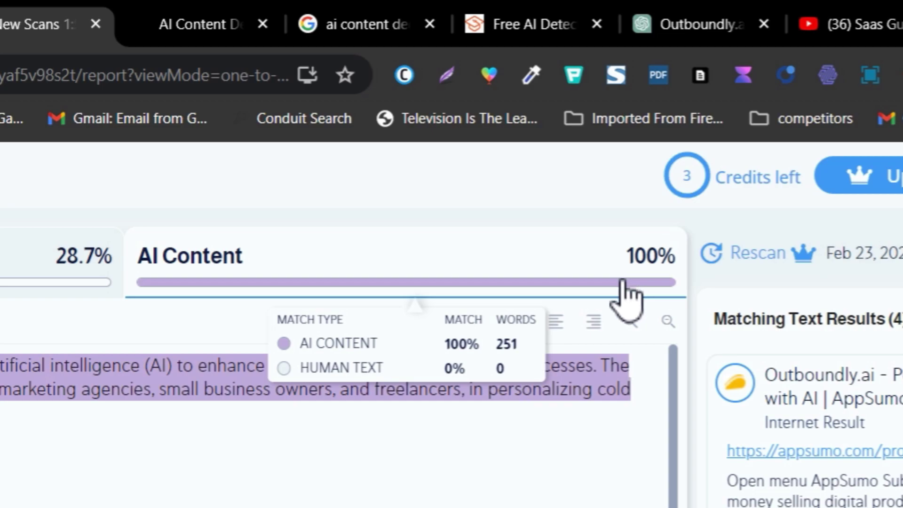
Step: Paste the Outboundly.ai overview into the Content at Scale detector and run the AI check
click(194, 22)
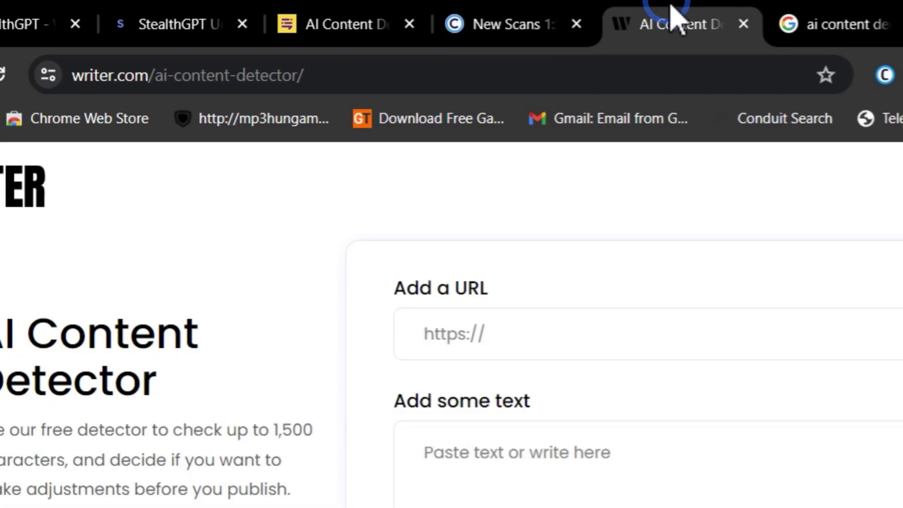
click(346, 16)
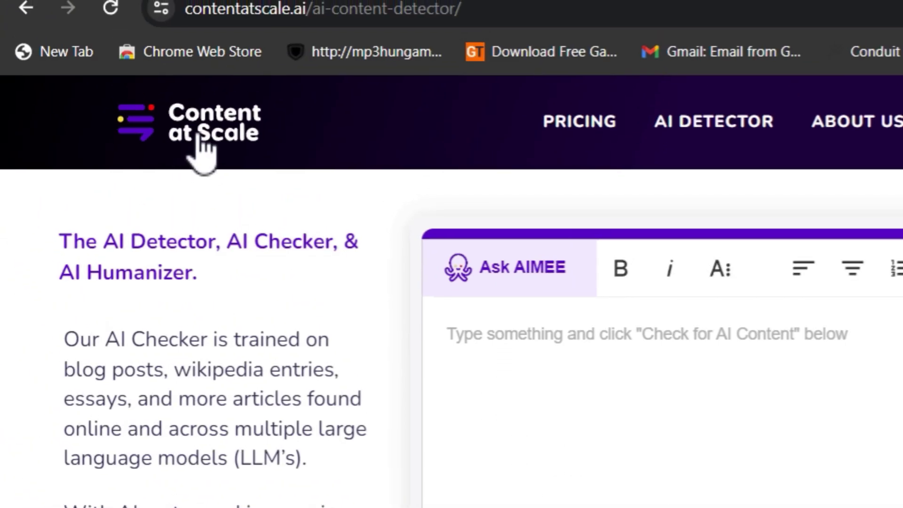
click(613, 392)
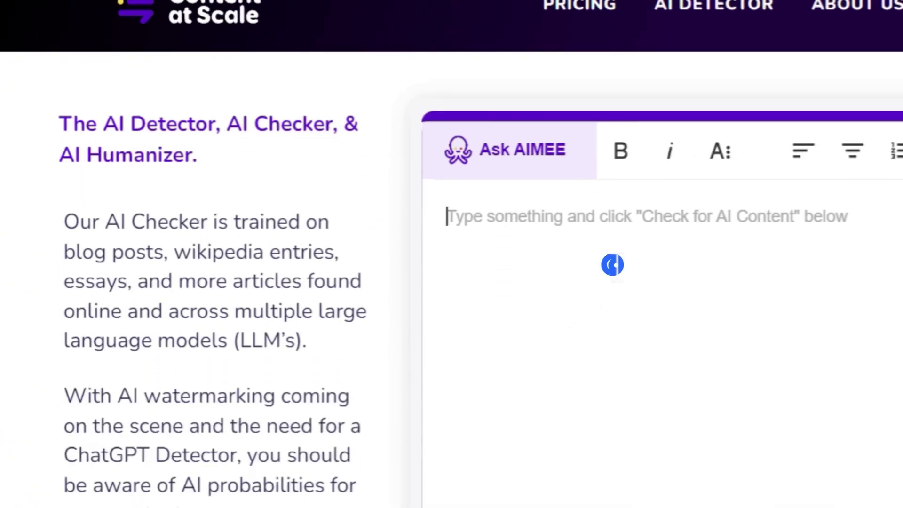
key(ctrl+v)
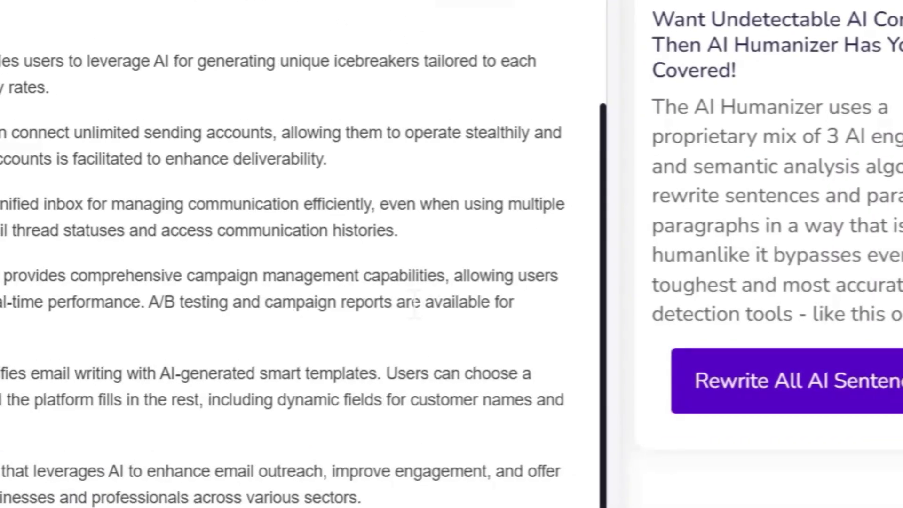
click(625, 111)
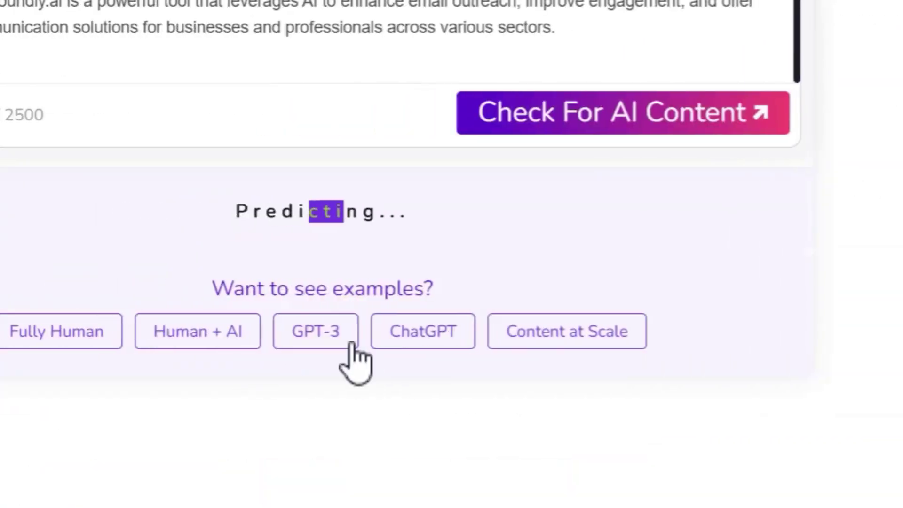
Step: Review the 'Hard to tell' human-probability result highlighted in the editor
scroll(329, 42, up, 3)
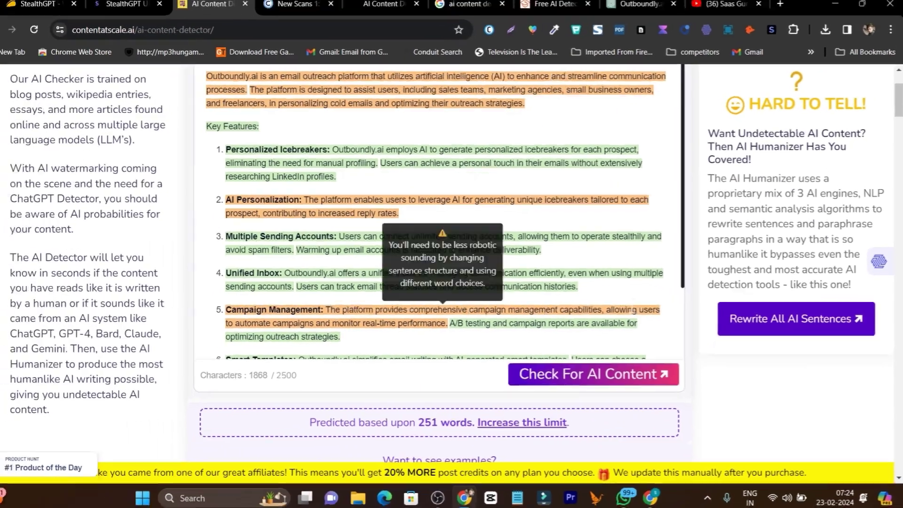
scroll(466, 282, up, 1)
scroll(597, 294, up, 2)
scroll(540, 308, down, 2)
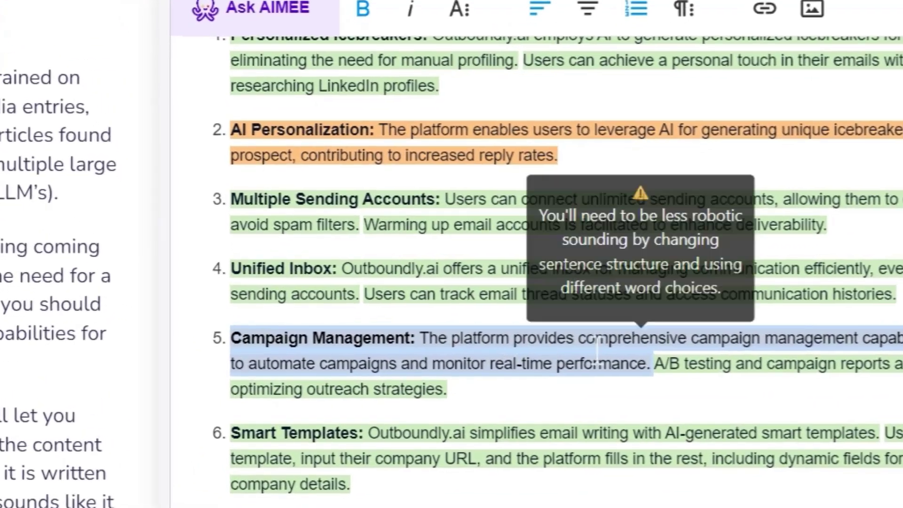
mouse_move(471, 287)
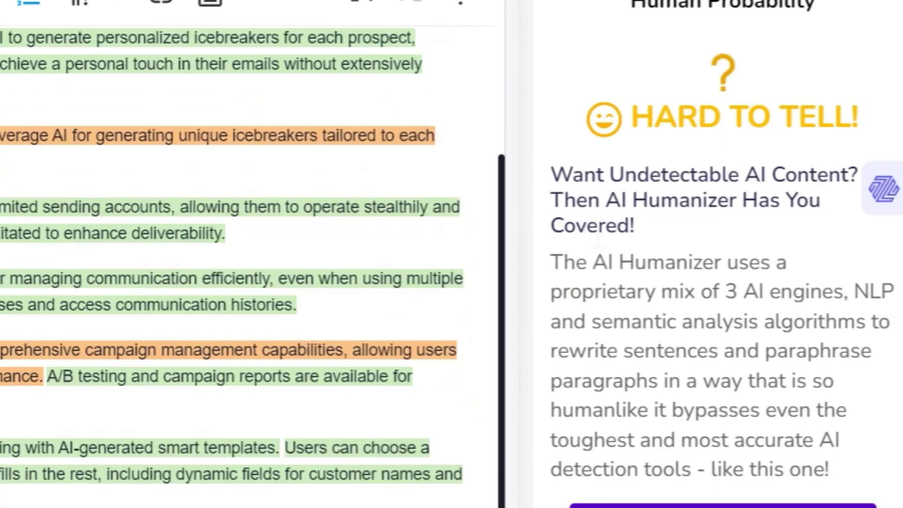
scroll(597, 242, down, 5)
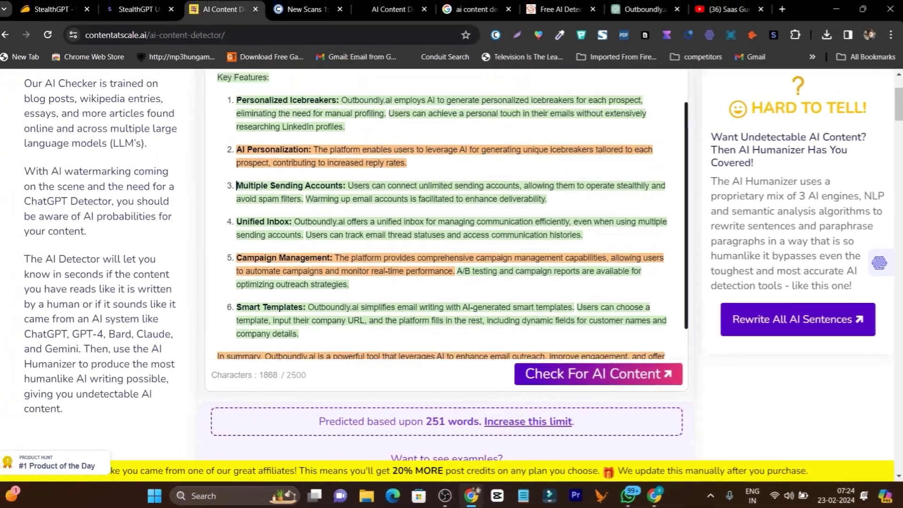
scroll(198, 94, up, 5)
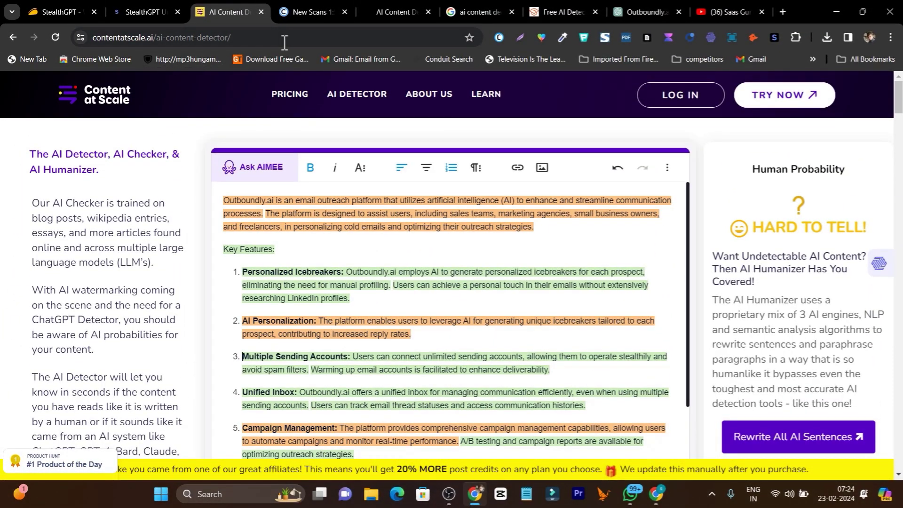
click(395, 10)
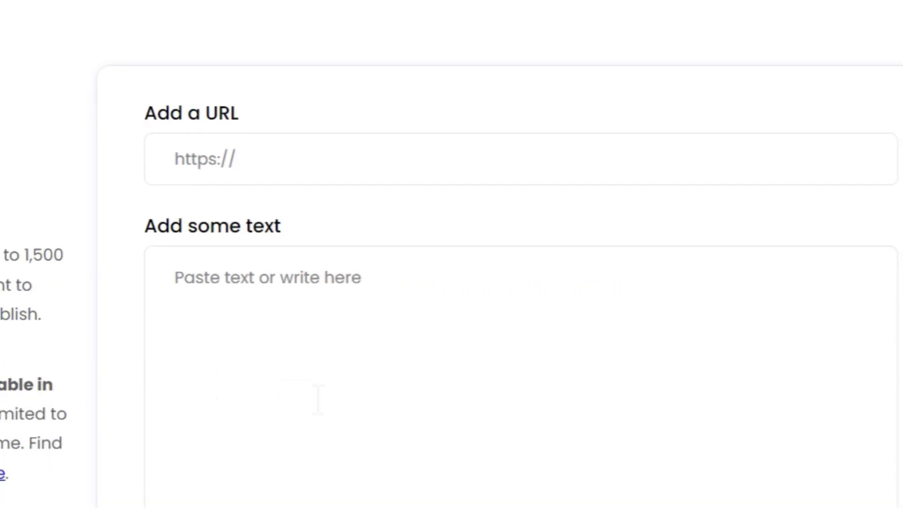
Step: Analyze the pasted 1,178-character Outboundly.ai text in Writer, rated 100% human-generated
click(696, 475)
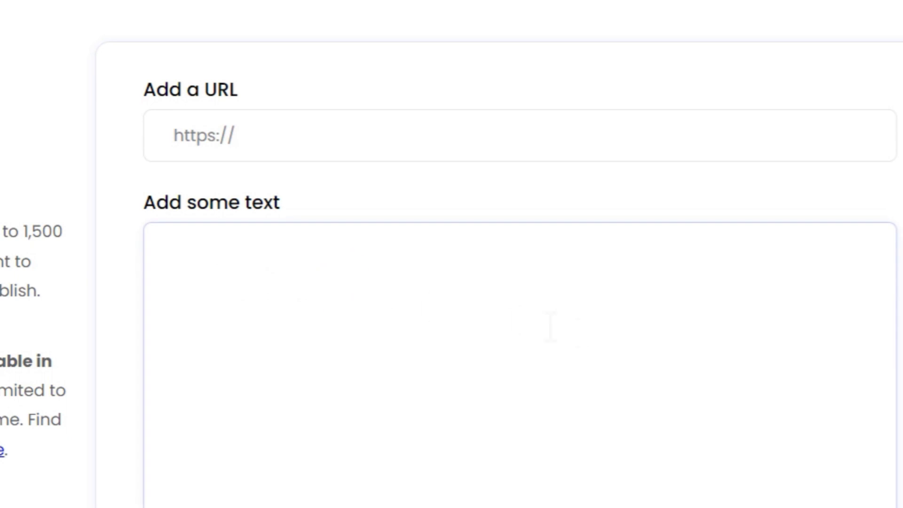
key(ctrl+v)
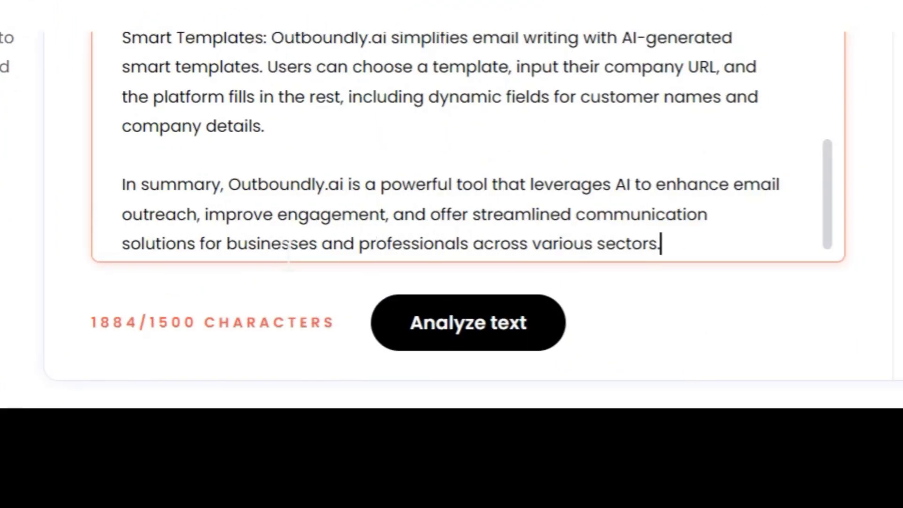
click(479, 324)
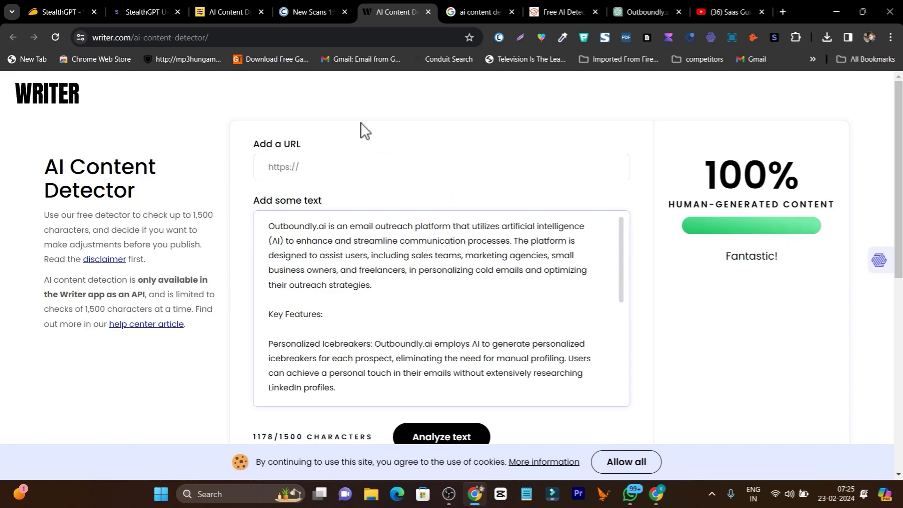
click(236, 10)
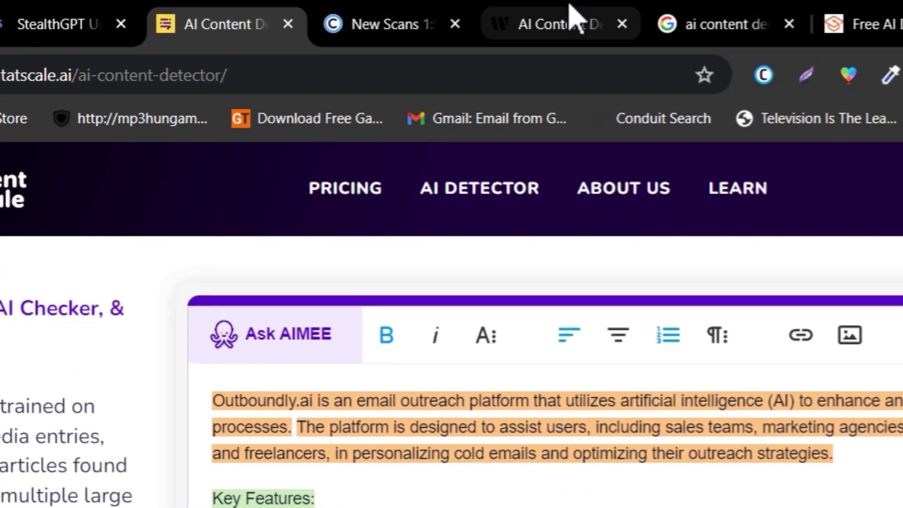
Step: Look over the Writer, Content at Scale and Copyleaks tabs, ending on Scribbr's AI Detector
click(572, 14)
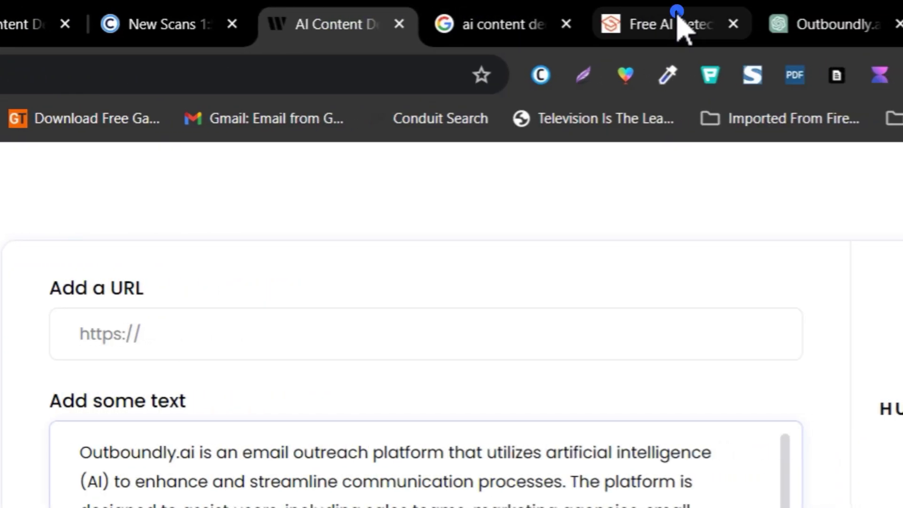
click(678, 26)
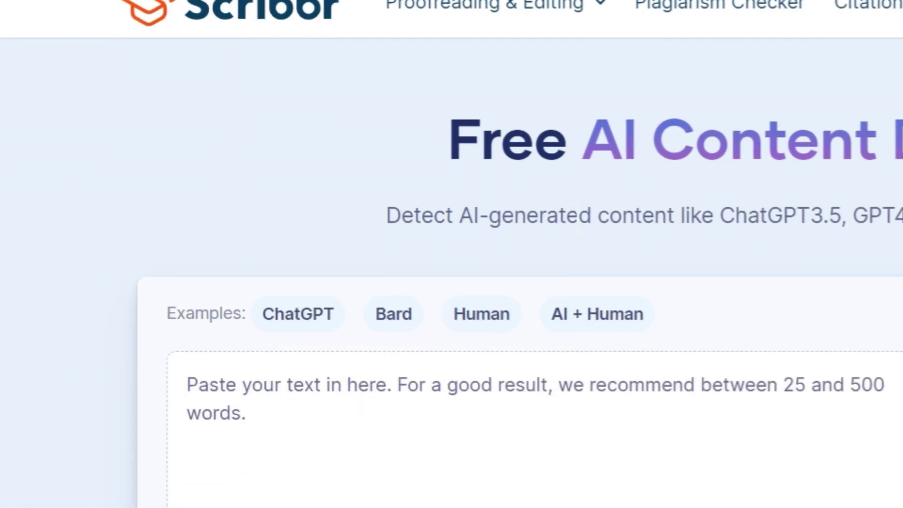
click(230, 313)
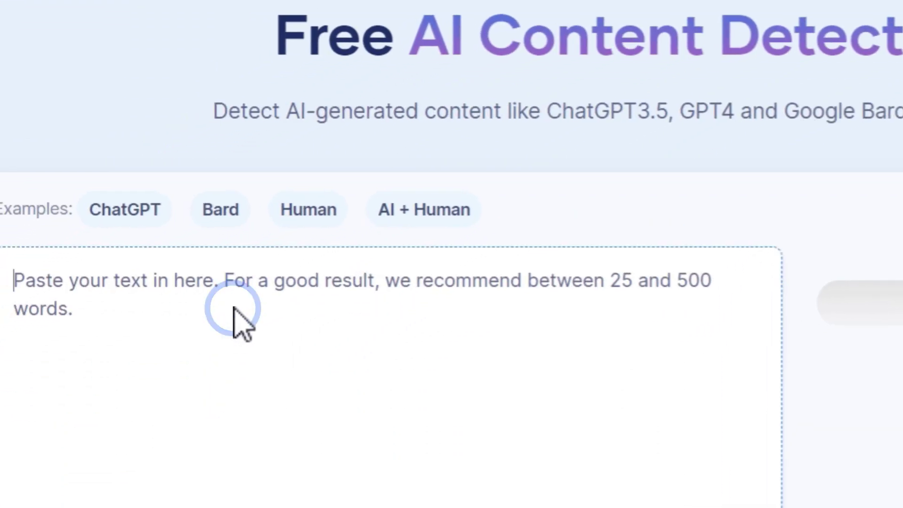
click(232, 24)
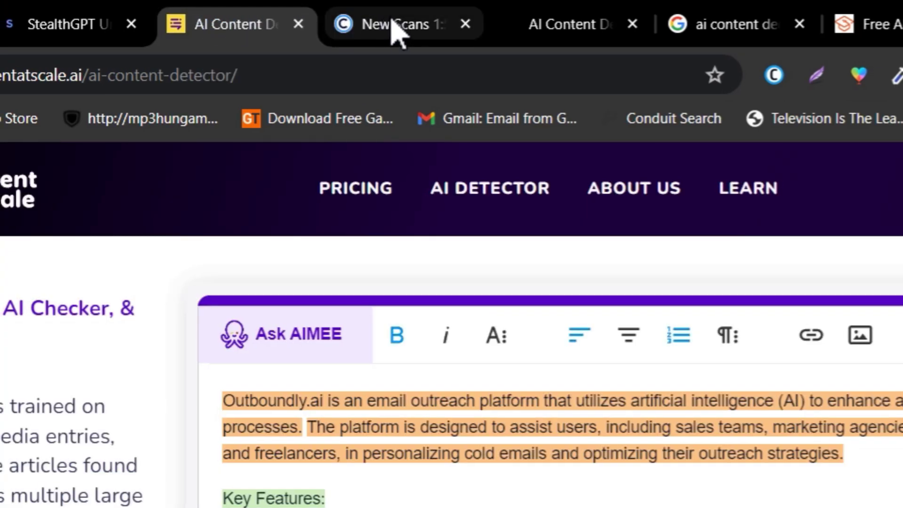
click(393, 24)
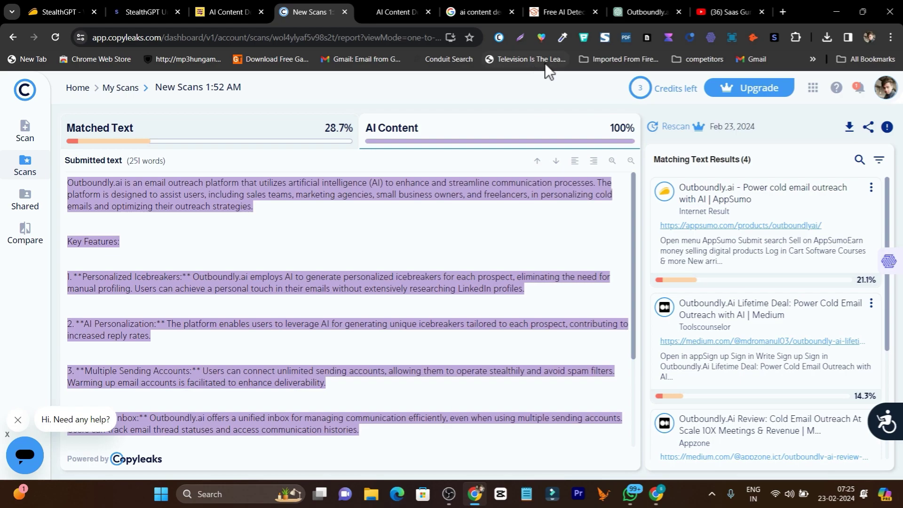
click(588, 9)
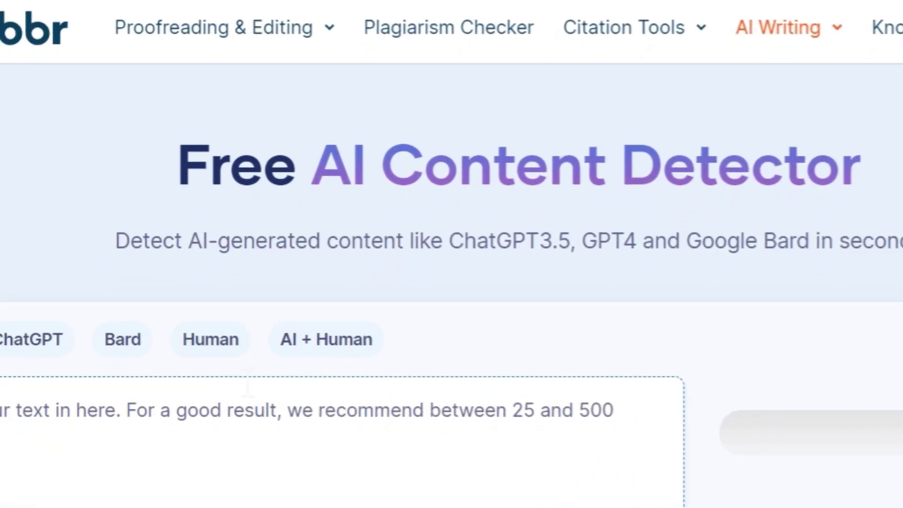
Step: Analyze the Outboundly.ai text in Scribbr (0% AI), then load the 100%-AI sample text
key(ctrl+v)
scroll(530, 393, down, 10)
scroll(686, 192, up, 4)
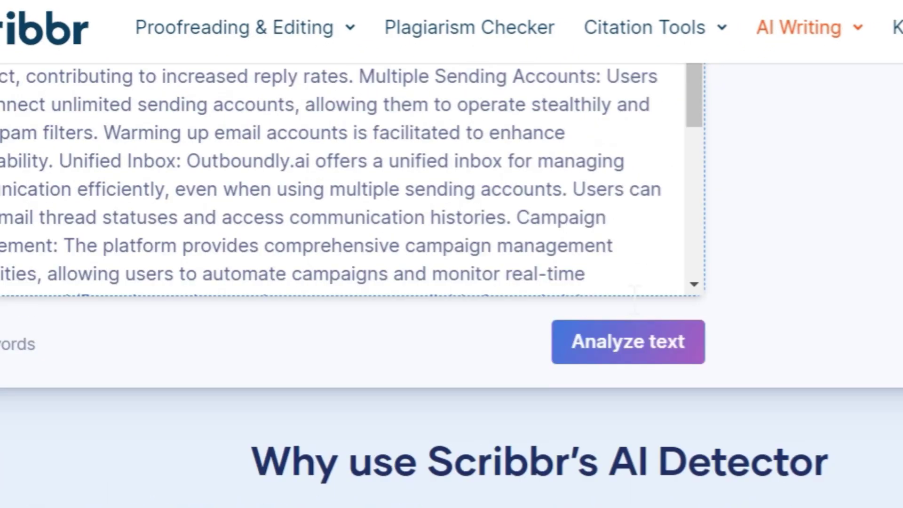
click(638, 342)
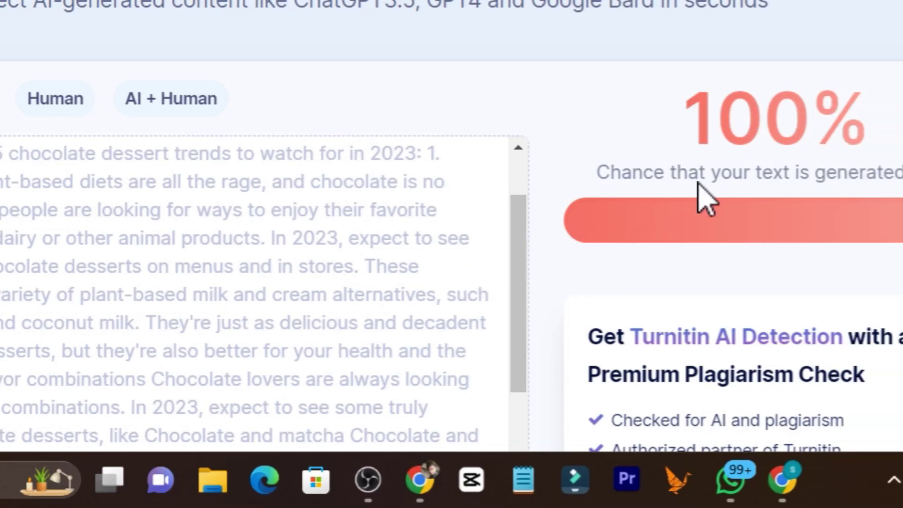
click(624, 129)
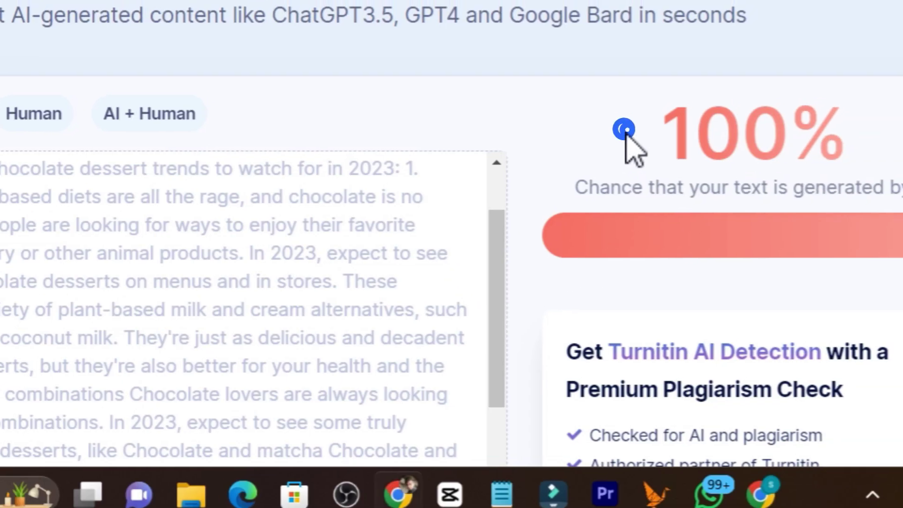
drag(624, 129, 901, 188)
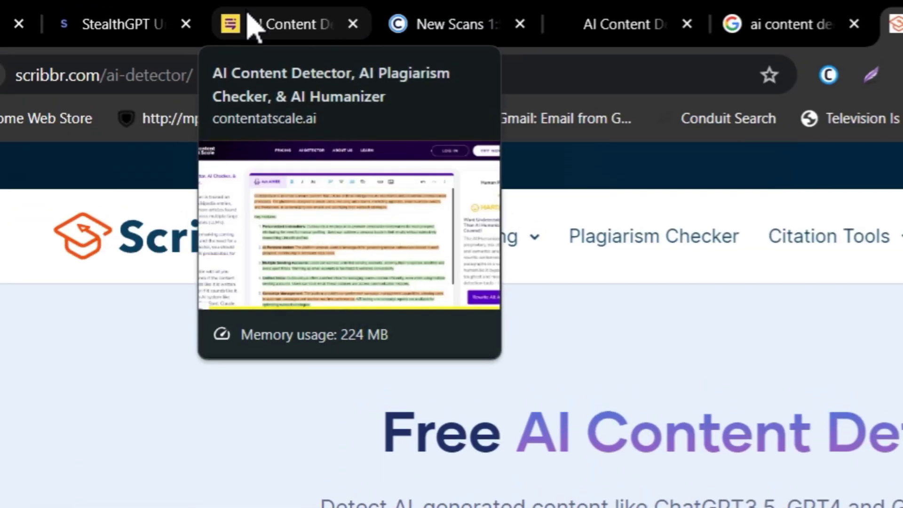
Step: Revisit the Content at Scale, Writer, Copyleaks and Google search tabs, ending on ChatGPT
click(286, 26)
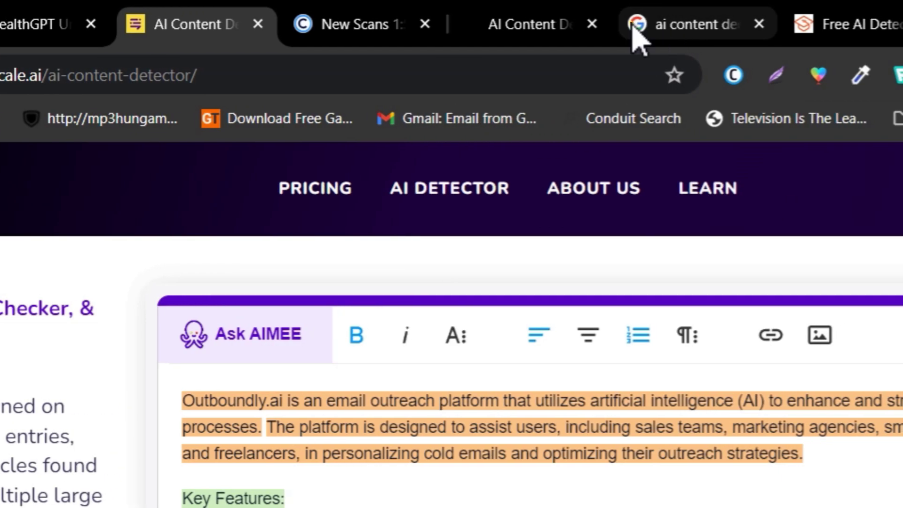
click(543, 10)
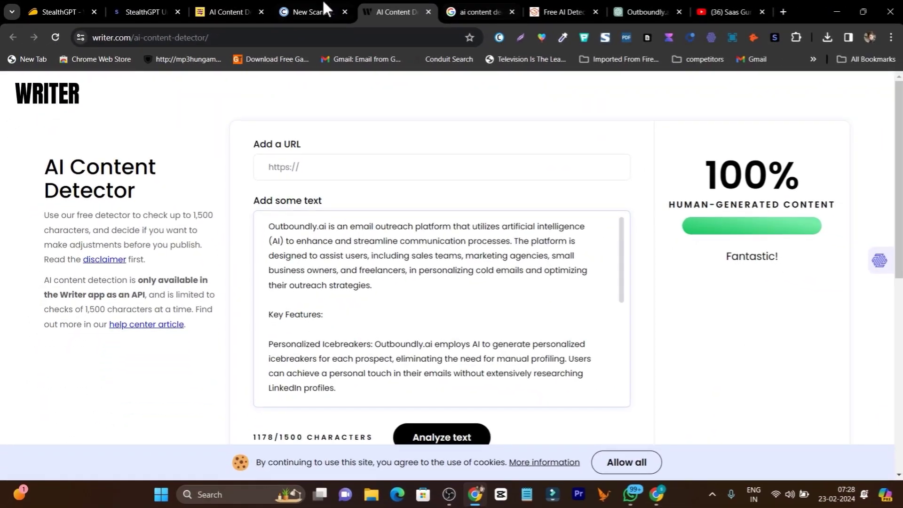
click(323, 2)
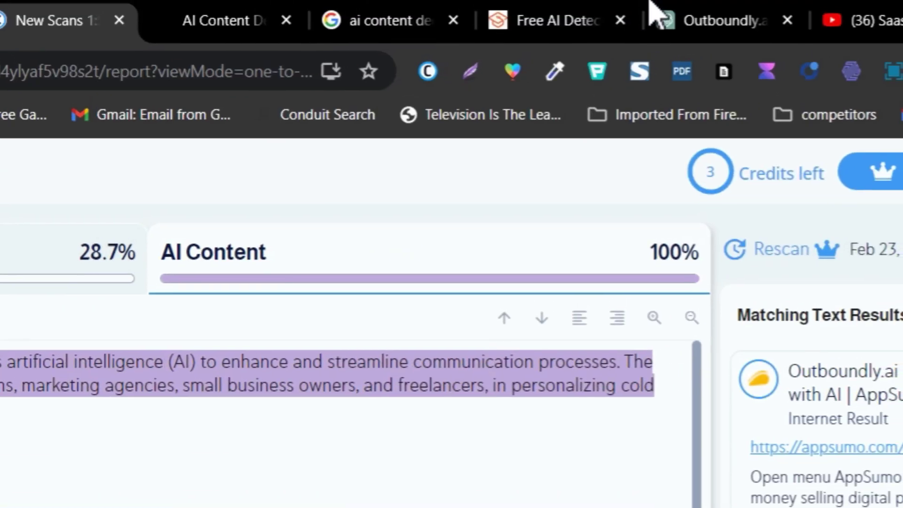
click(393, 24)
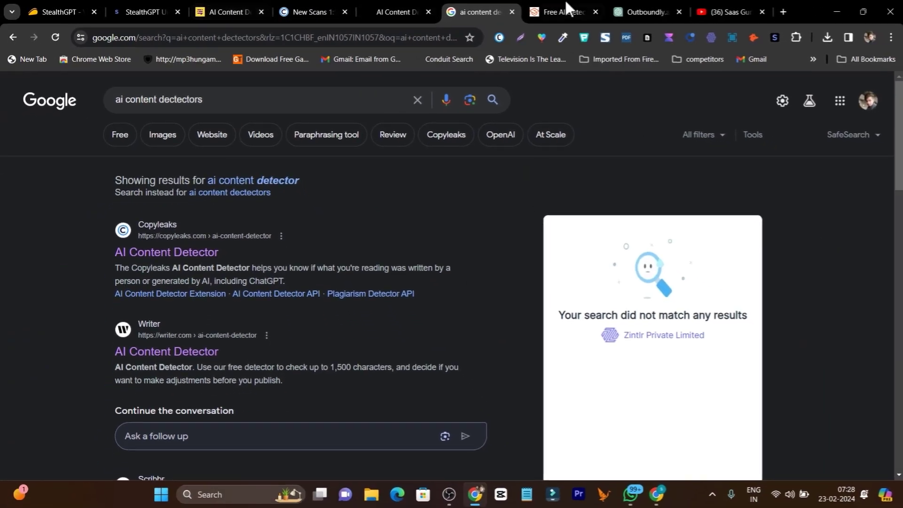
click(630, 9)
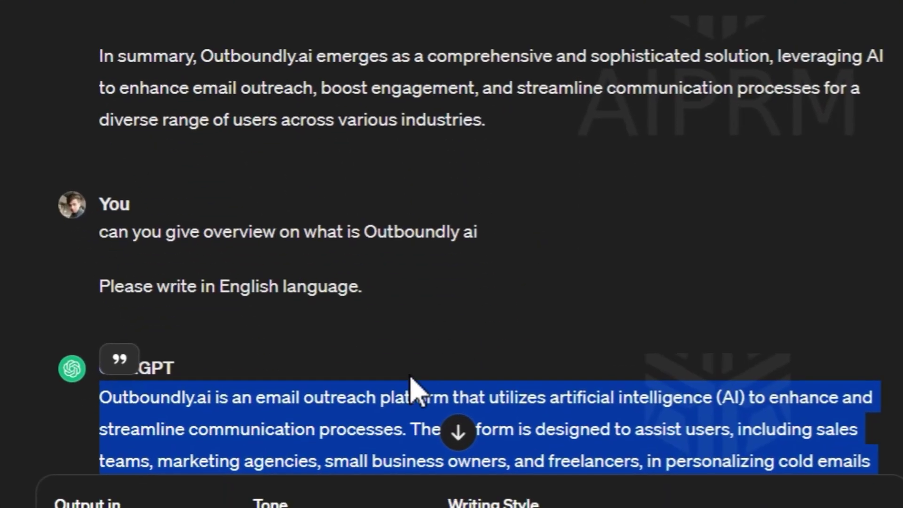
Step: Copy the ChatGPT reply and generate a humanized rewrite in StealthGPT's Bypass Tool
right_click(397, 320)
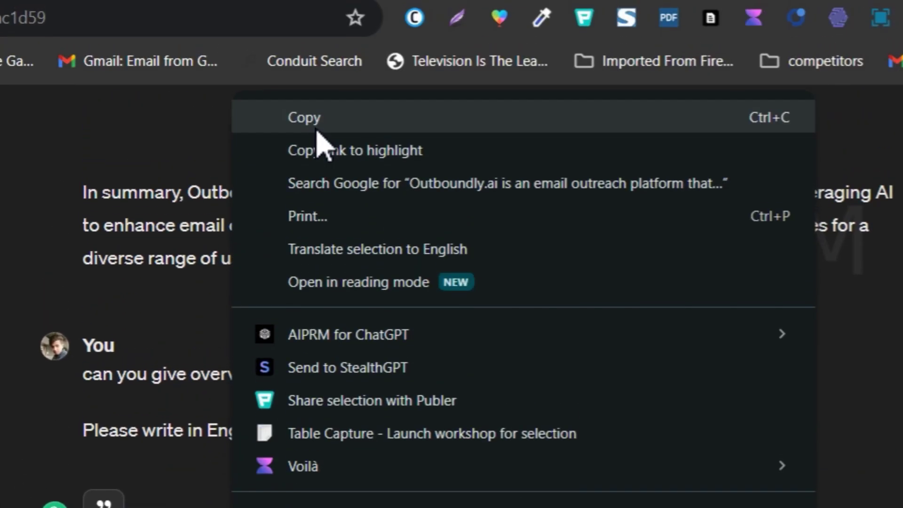
click(320, 141)
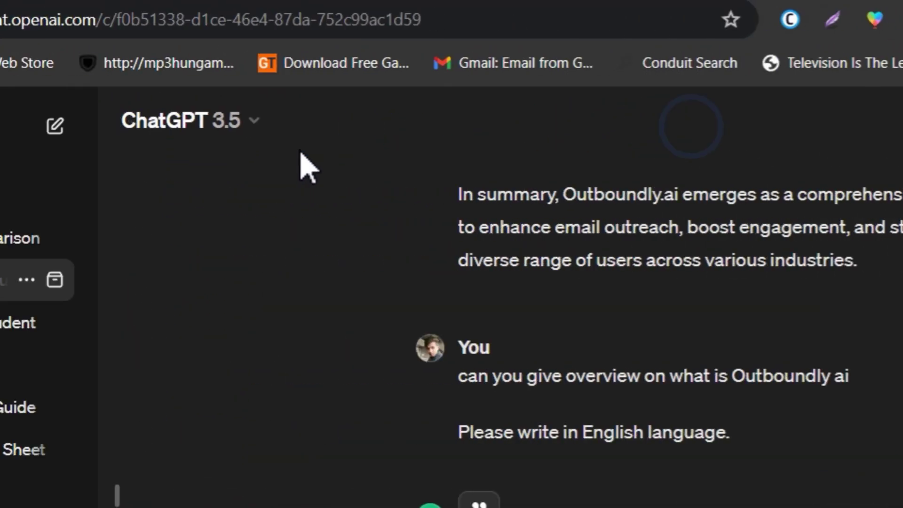
click(221, 16)
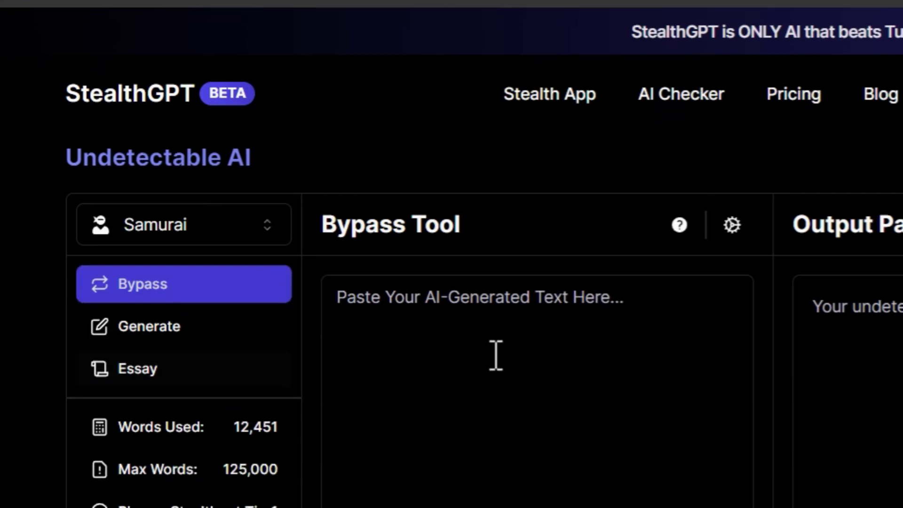
key(ctrl+v)
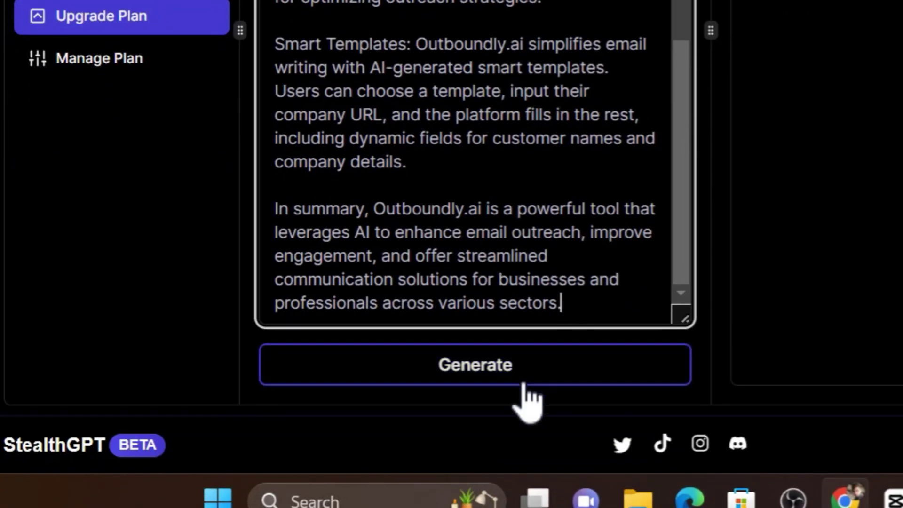
click(524, 383)
scroll(520, 262, up, 10)
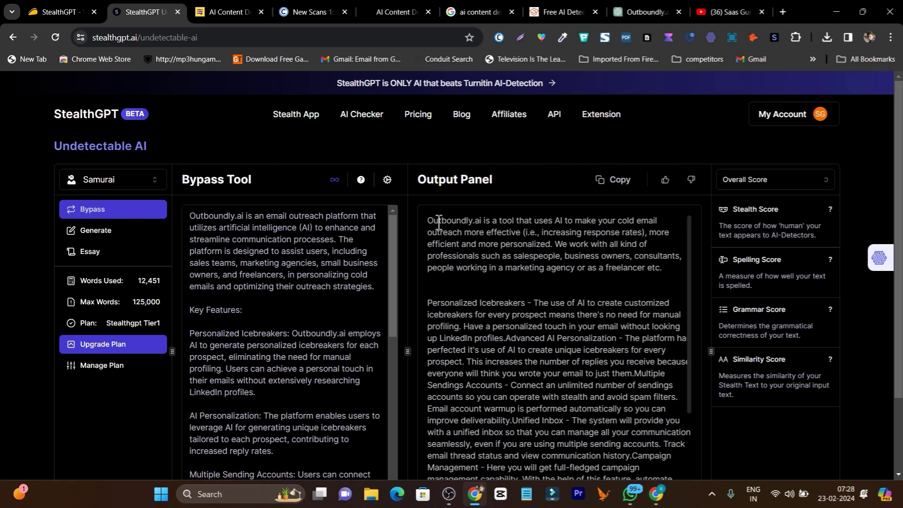
Step: Review the rewrite's scores (78 overall, stealth 66, similarity 75) and copy the output text
scroll(438, 223, down, 3)
scroll(581, 321, up, 3)
scroll(519, 302, down, 3)
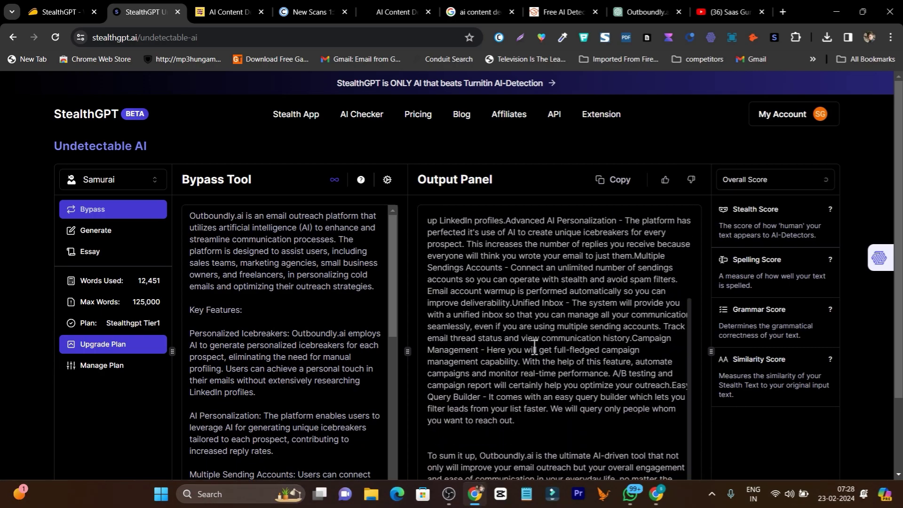
scroll(544, 329, up, 3)
scroll(463, 310, down, 2)
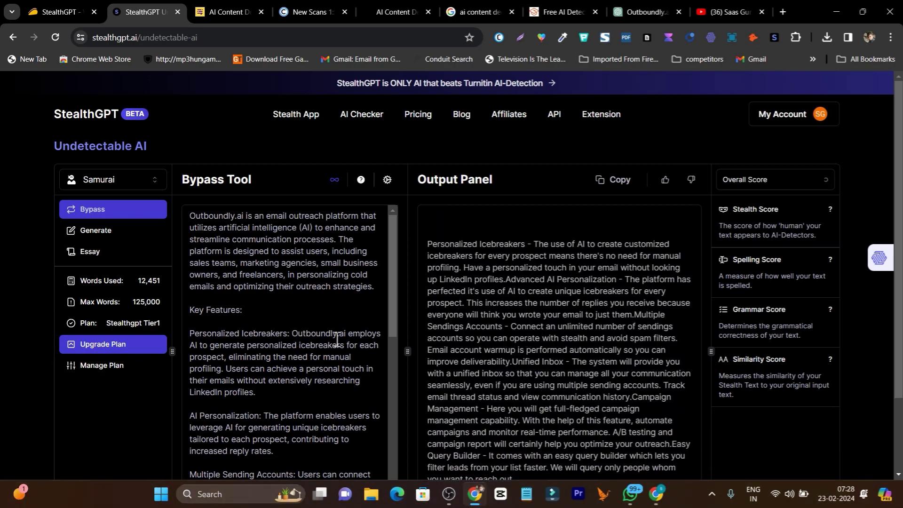
scroll(478, 314, down, 2)
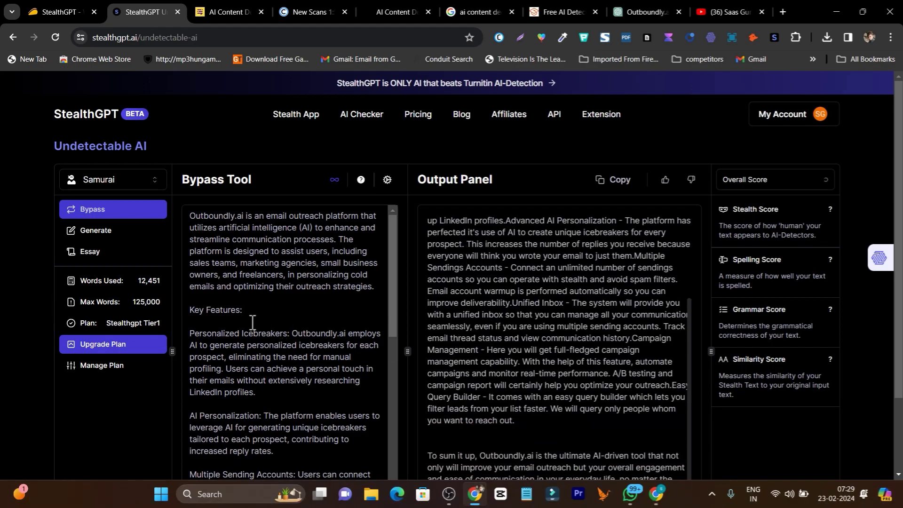
scroll(252, 322, down, 5)
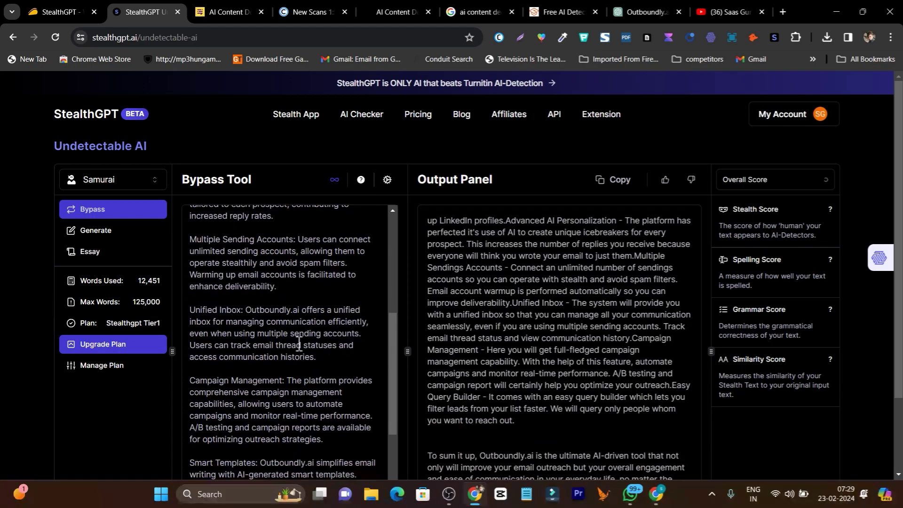
scroll(302, 318, up, 4)
scroll(285, 308, down, 3)
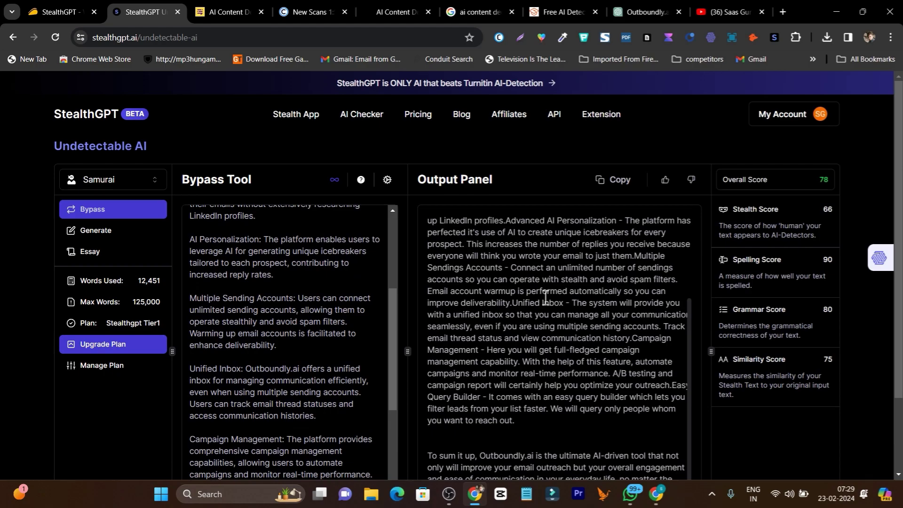
scroll(546, 298, up, 3)
scroll(545, 303, down, 3)
scroll(544, 310, up, 3)
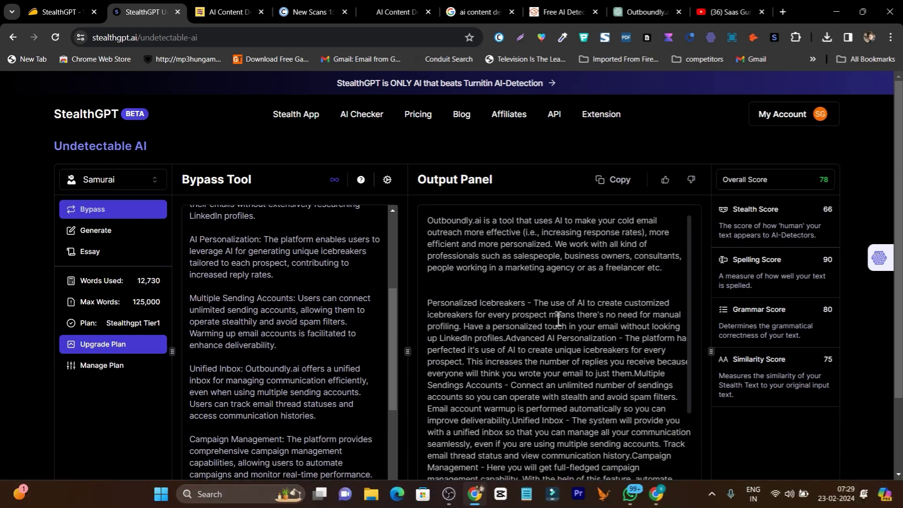
click(620, 181)
Step: Run a new Copyleaks text scan on the 290-word rewrite, reporting 0% AI and 0% matched
click(312, 7)
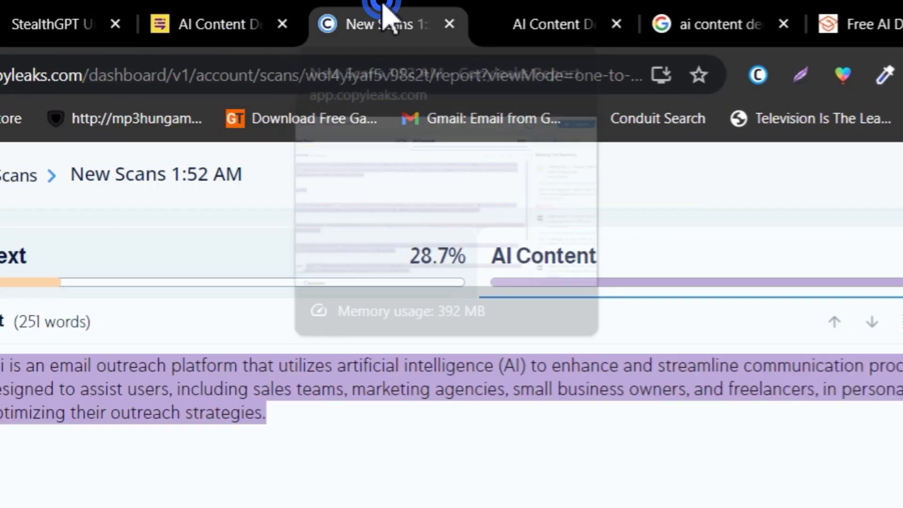
key(ctrl+a)
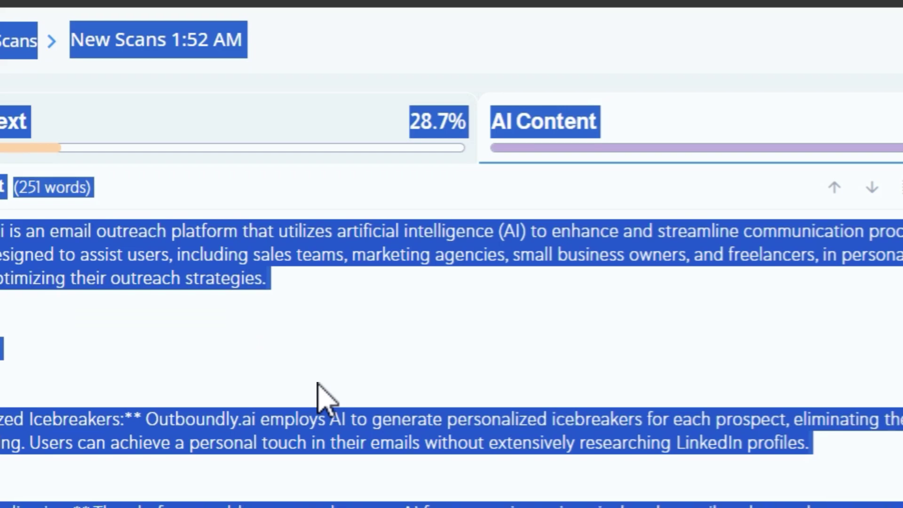
click(323, 497)
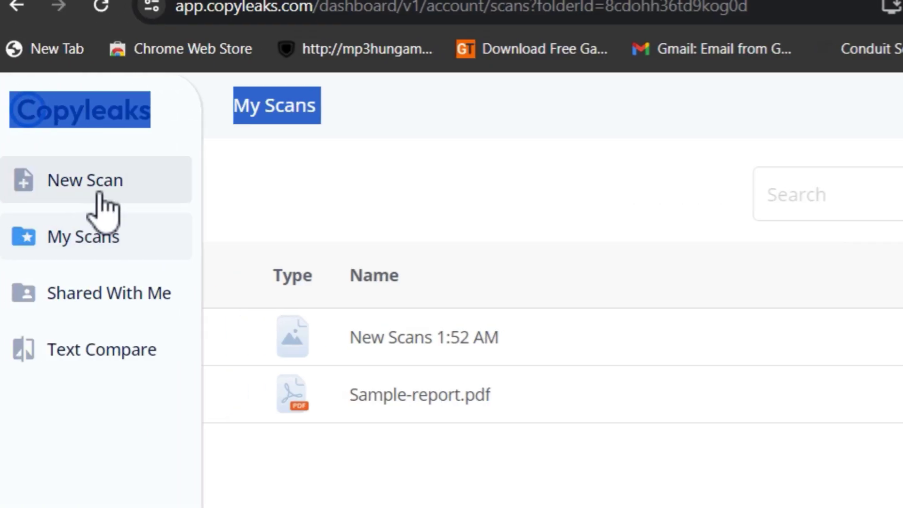
click(94, 183)
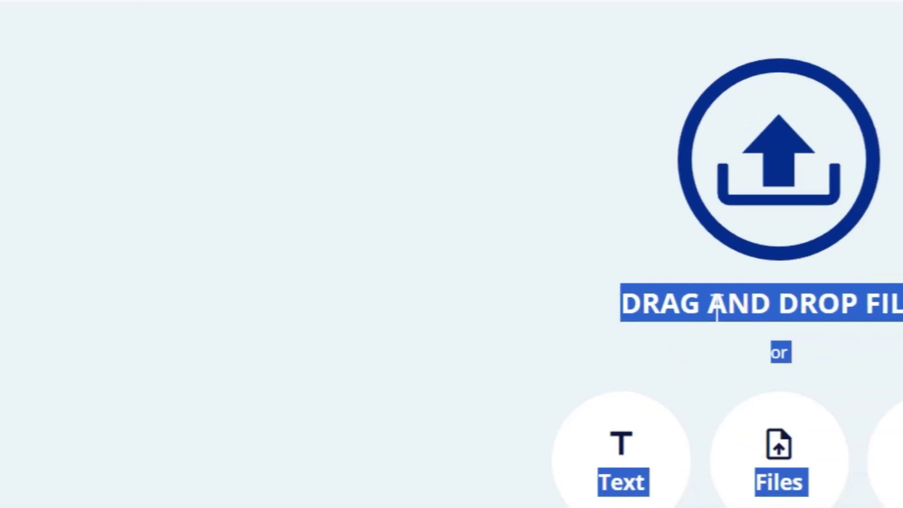
click(532, 395)
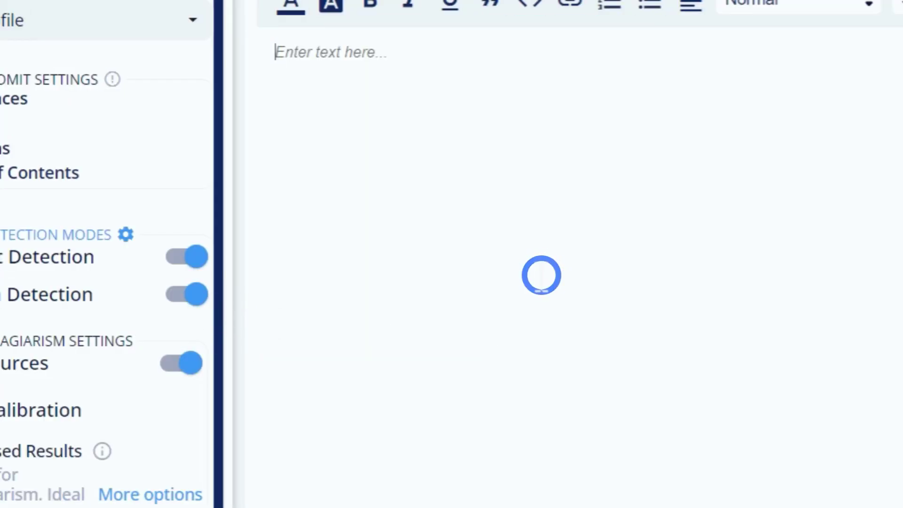
key(ctrl+v)
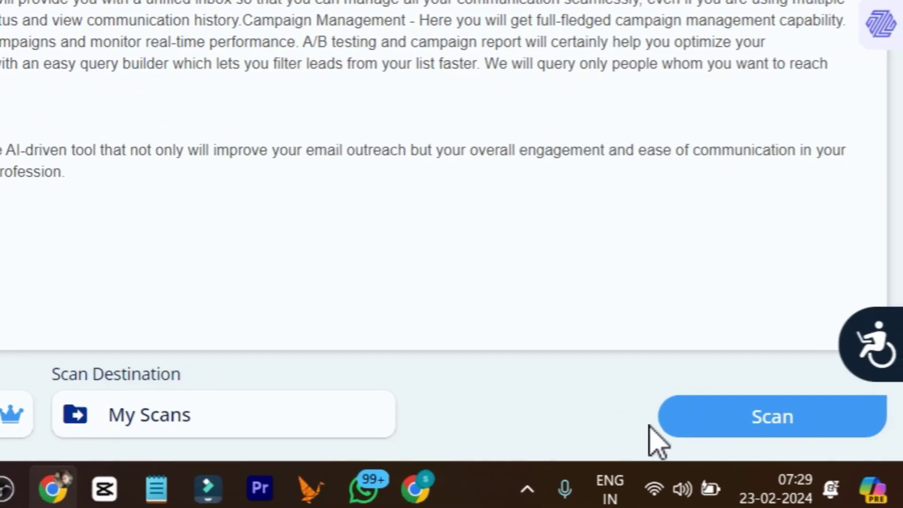
click(716, 413)
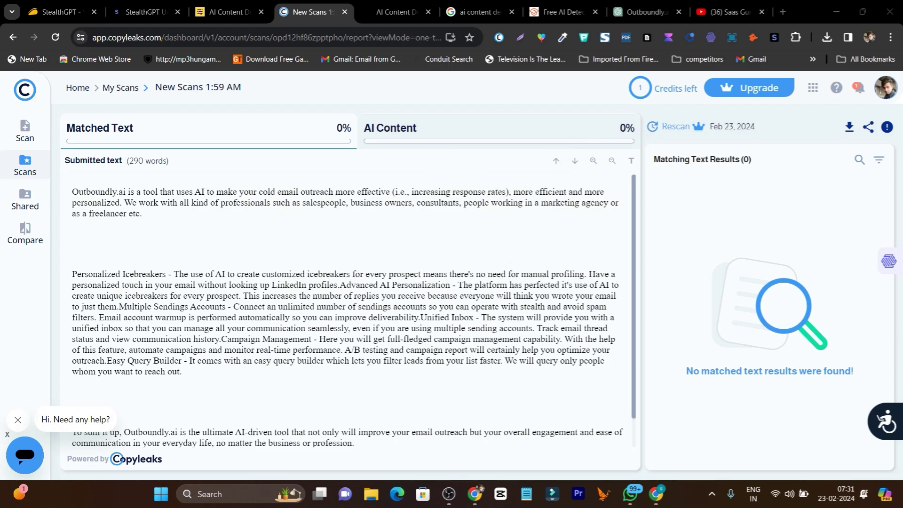
scroll(210, 268, down, 1)
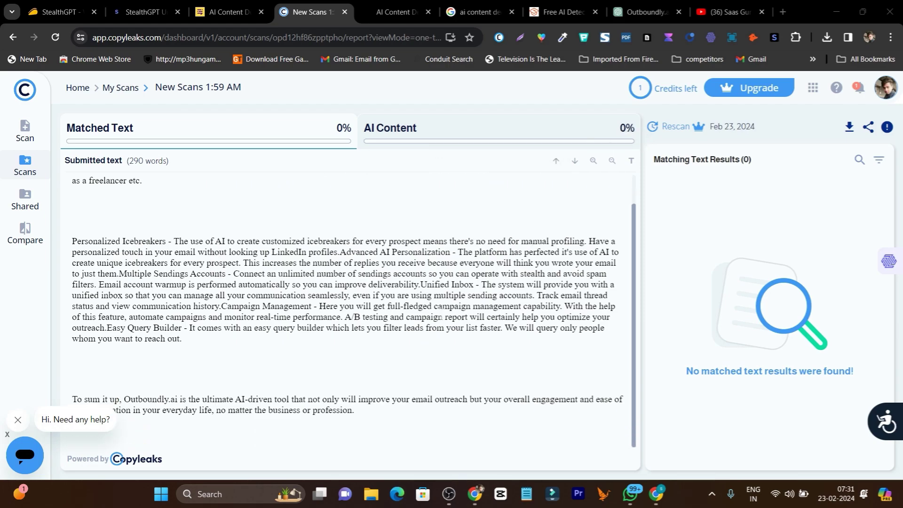
scroll(441, 317, up, 1)
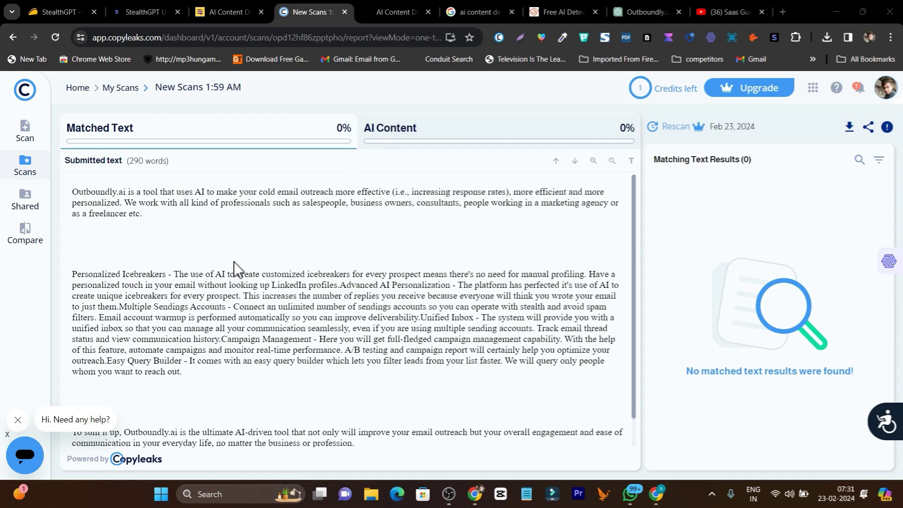
Step: Replace the ChatGPT overview in Content at Scale with the StealthGPT rewrite and check it for AI
click(219, 2)
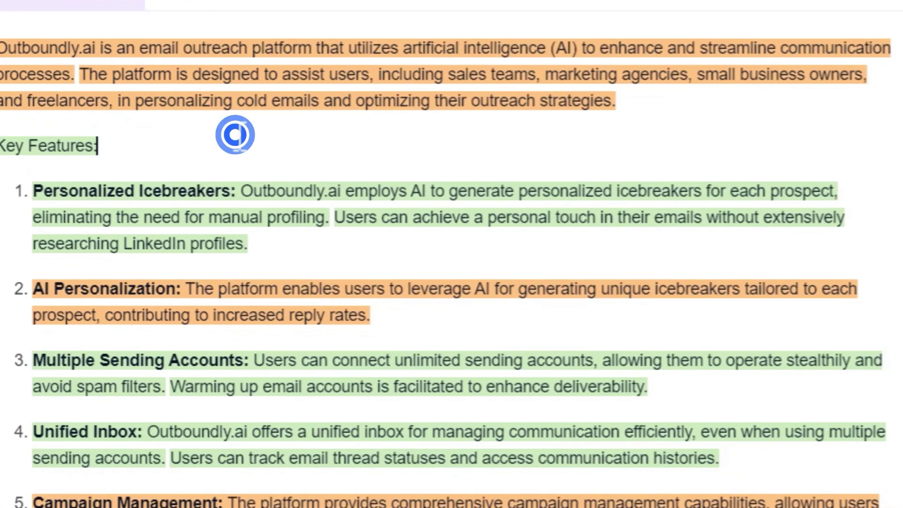
key(ctrl+a)
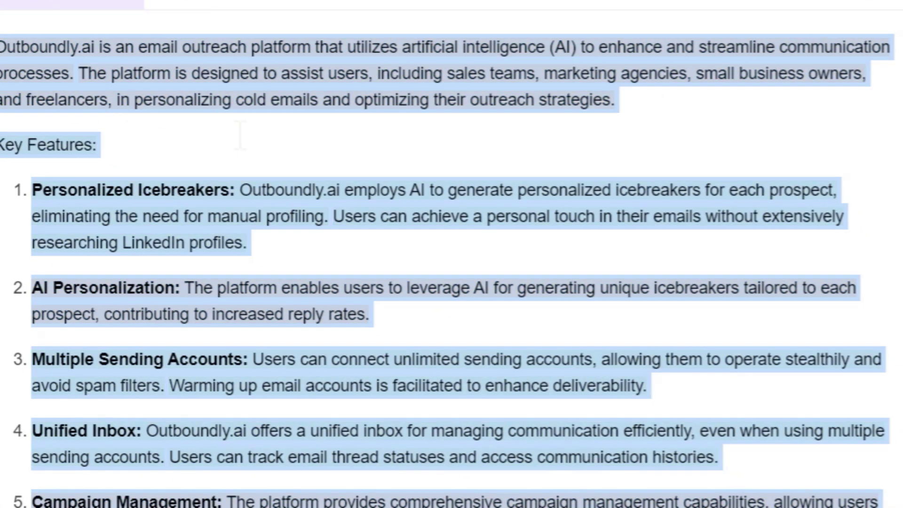
key(BackSpace)
key(ctrl+v)
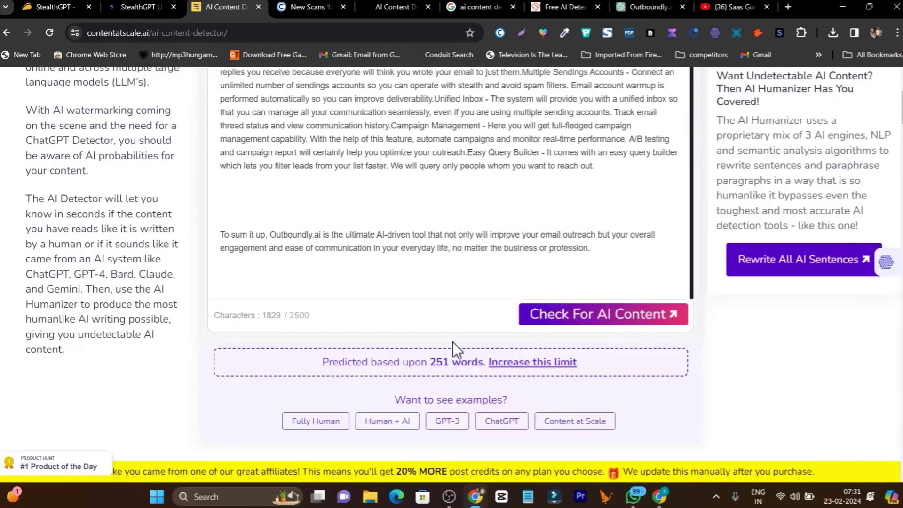
scroll(517, 306, down, 2)
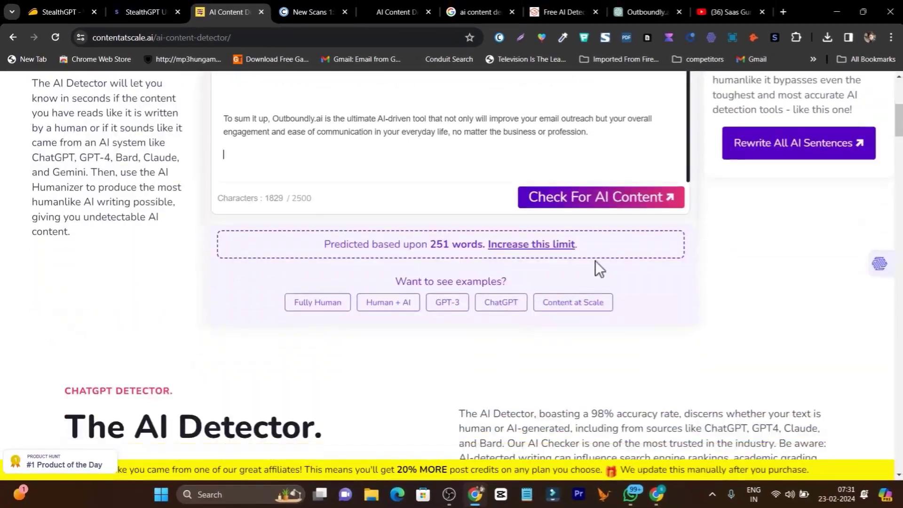
click(621, 208)
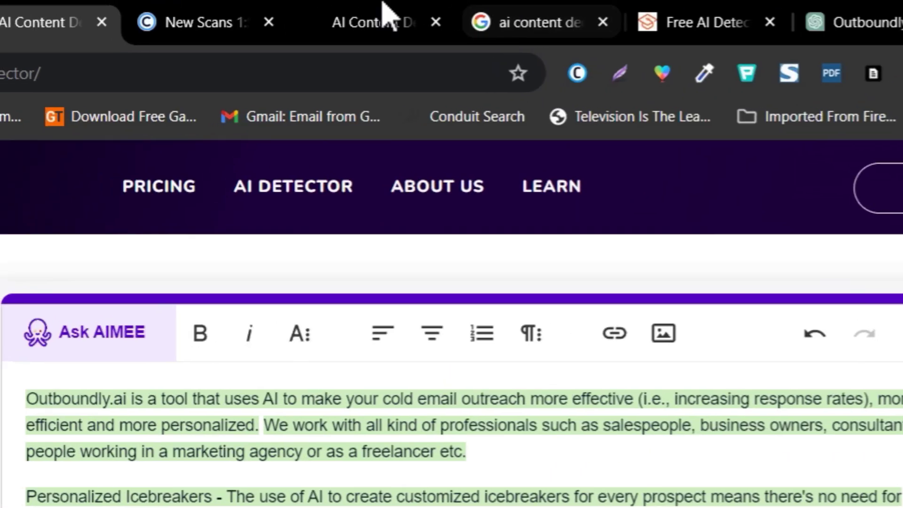
Step: Paste the StealthGPT rewrite over the old text in Writer's AI detector and analyze it
click(383, 8)
click(369, 184)
key(ctrl+a)
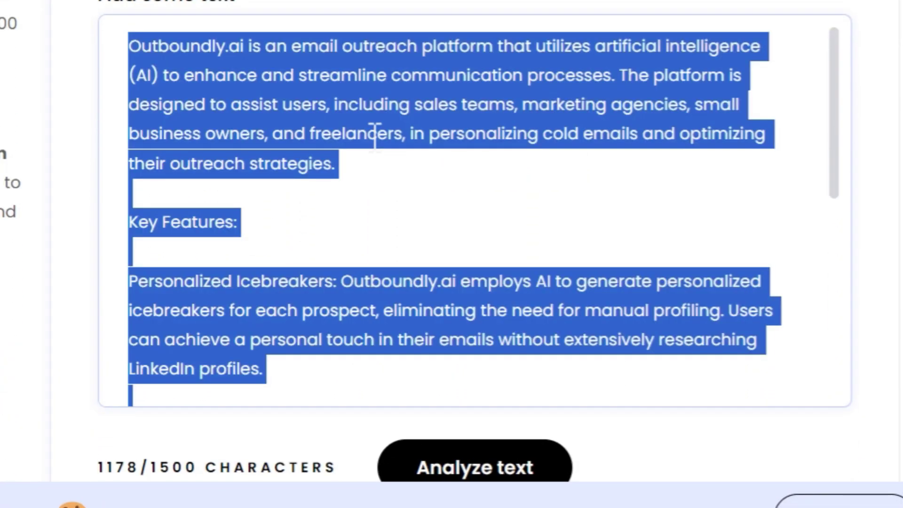
key(ctrl+v)
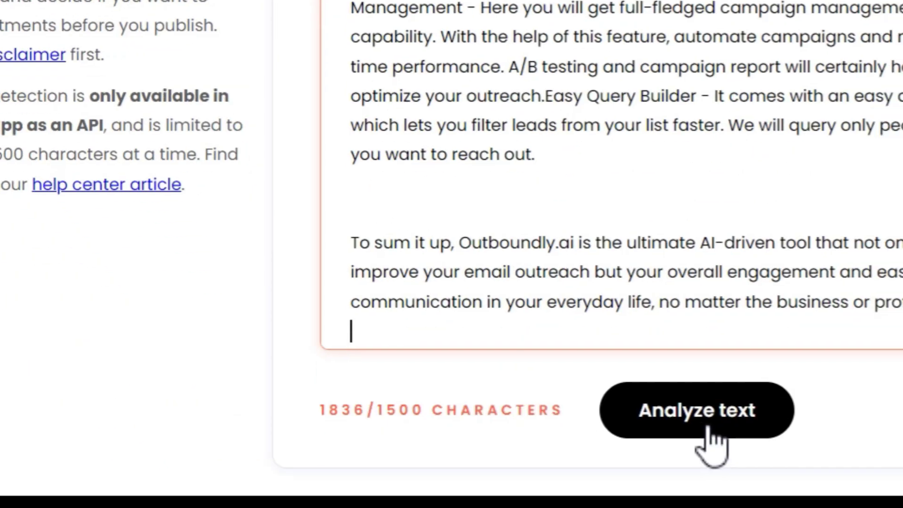
click(470, 463)
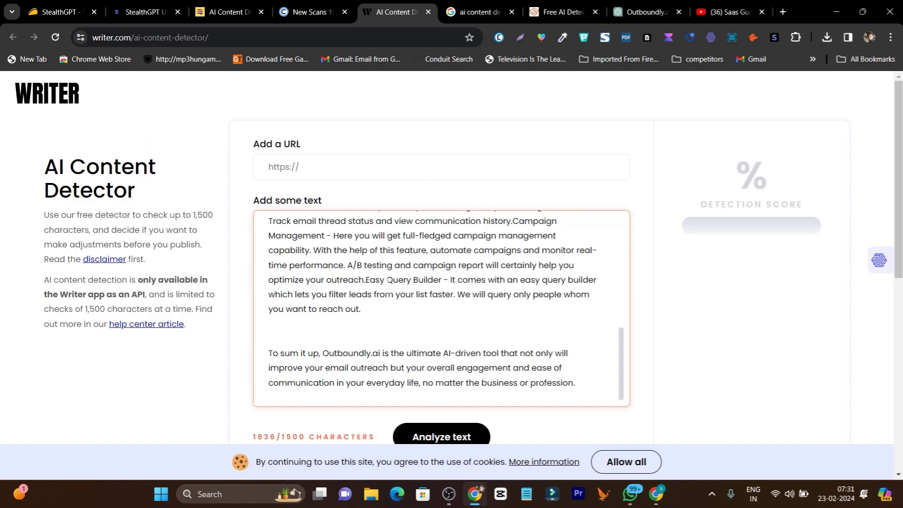
Step: Trim the text to 1,373 characters and highlight the 100% human-generated score
scroll(442, 308, up, 3)
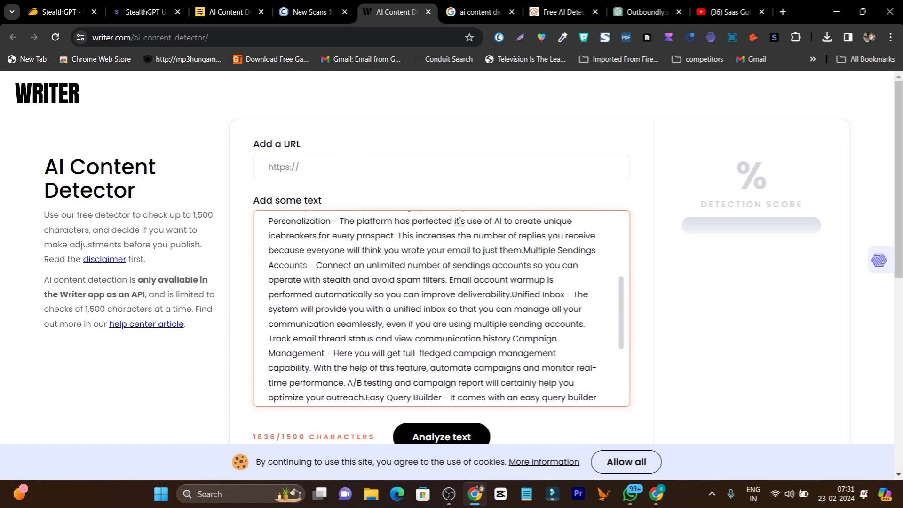
scroll(353, 287, up, 3)
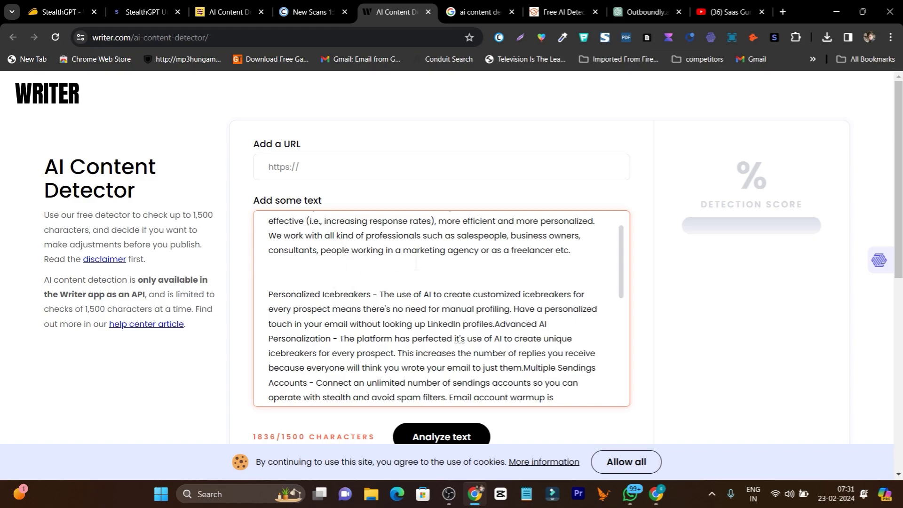
scroll(381, 271, up, 1)
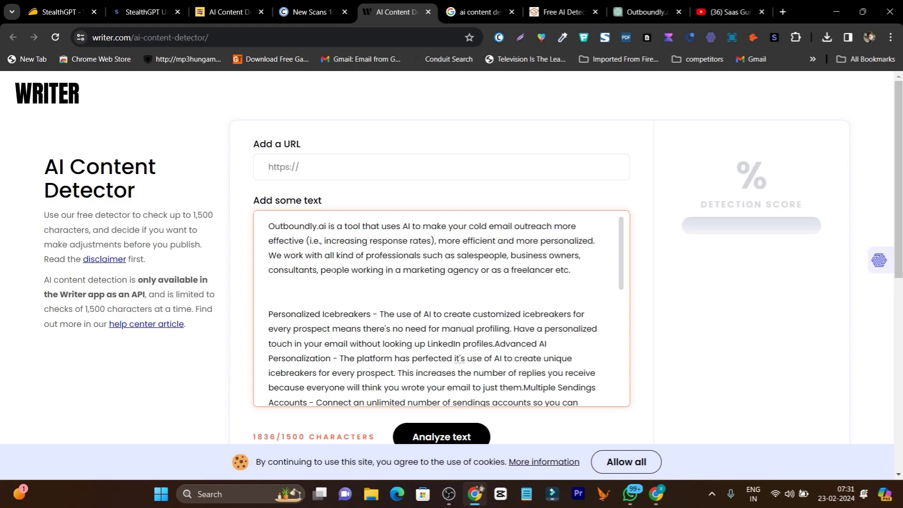
key(BackSpace)
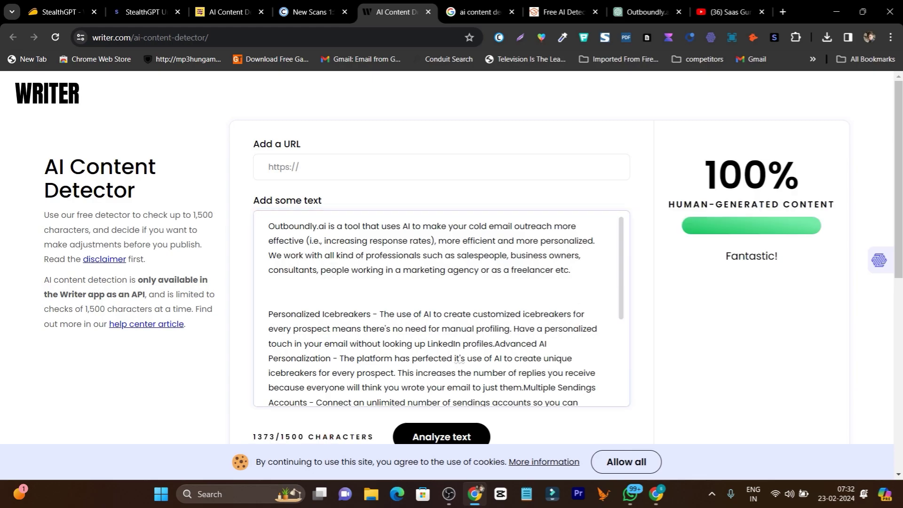
drag(701, 179, 781, 204)
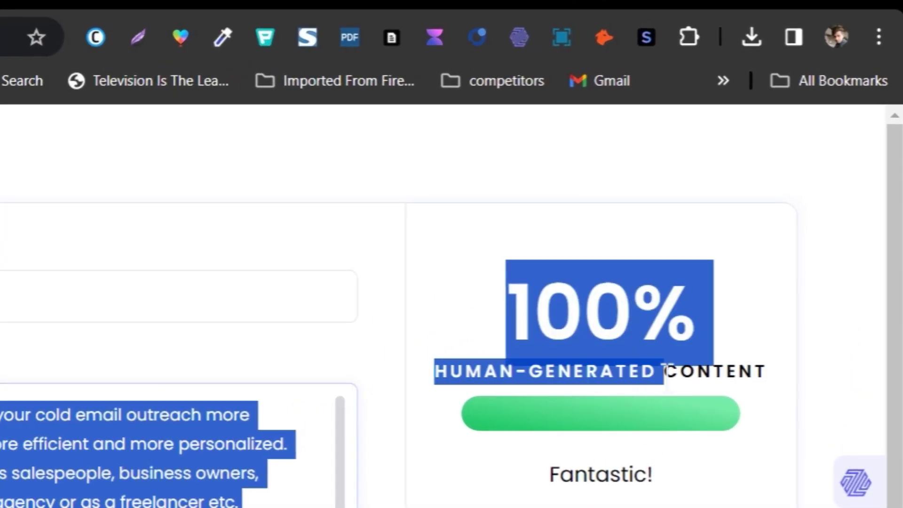
click(831, 207)
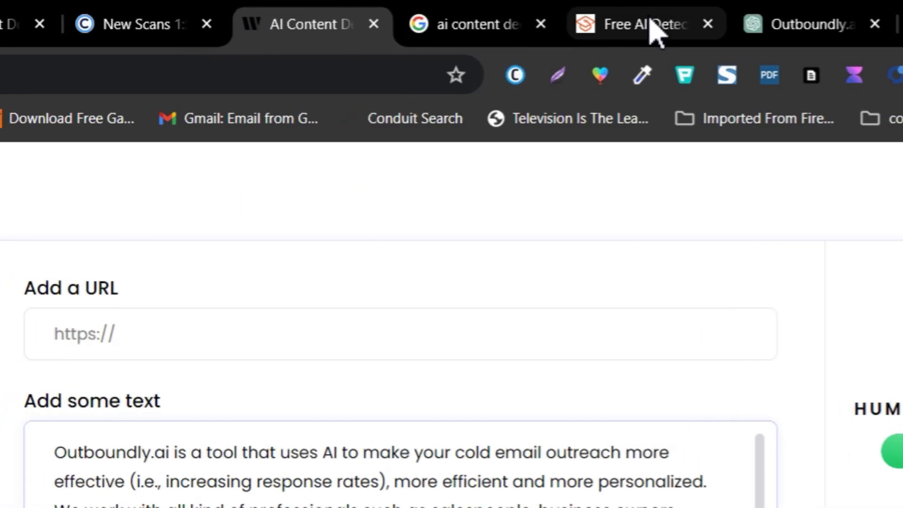
Step: Clear Scribbr's chocolate-dessert sample, paste the Outboundly.ai text, and analyze it for AI
click(539, 23)
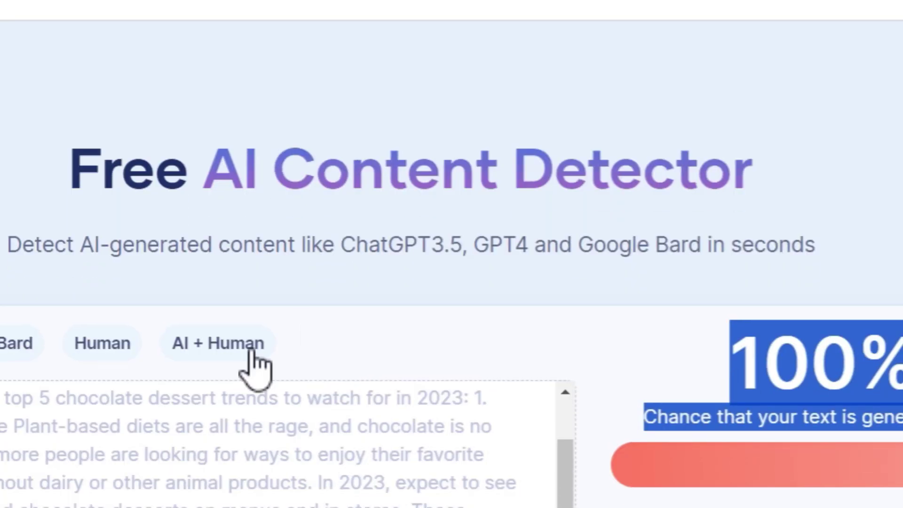
scroll(197, 404, down, 3)
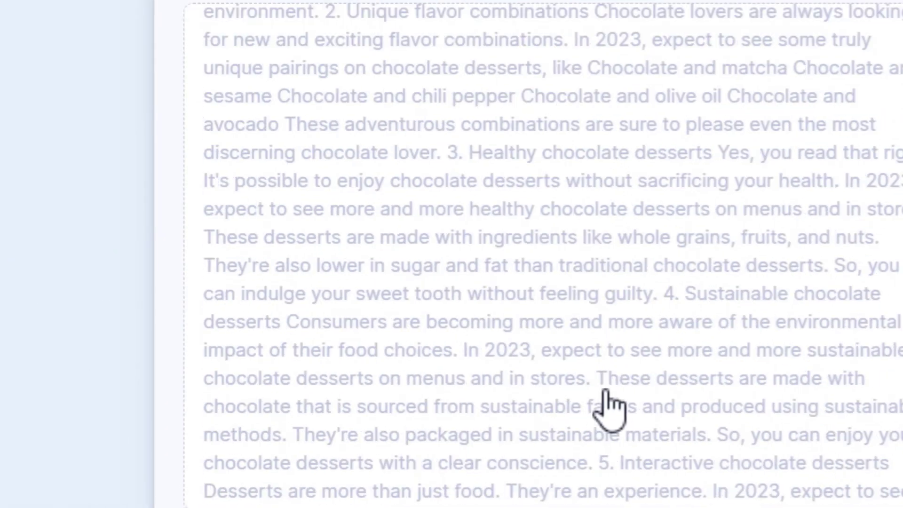
click(106, 507)
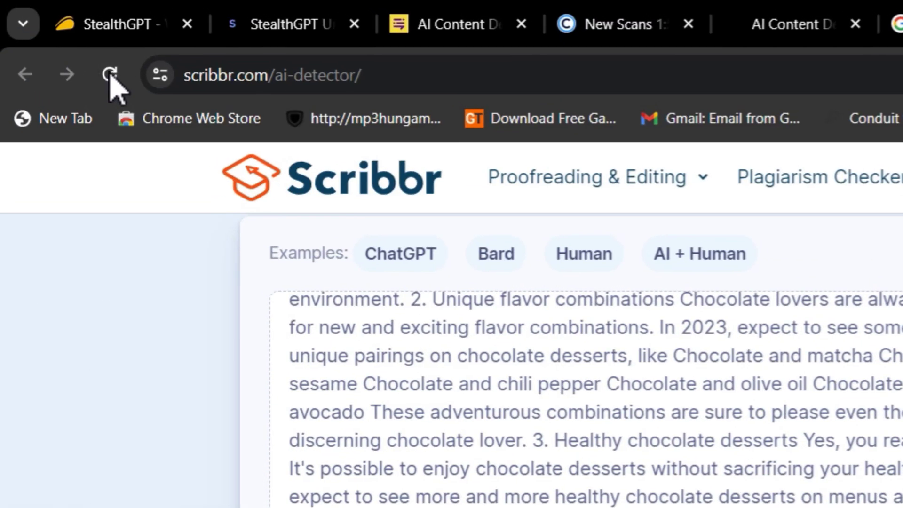
click(110, 76)
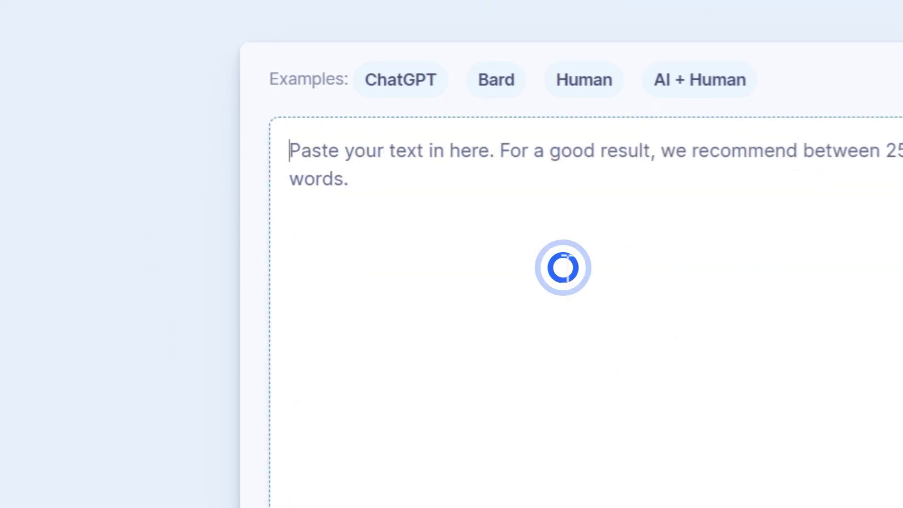
key(ctrl+v)
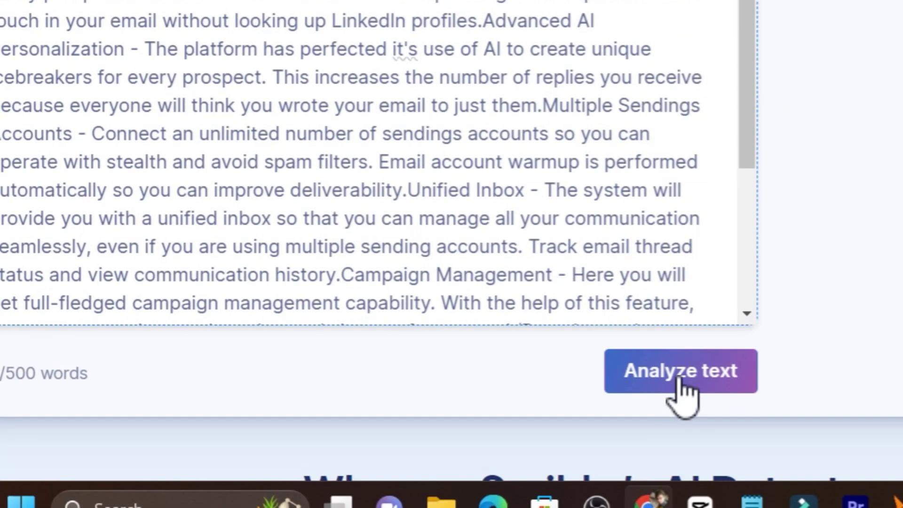
click(682, 394)
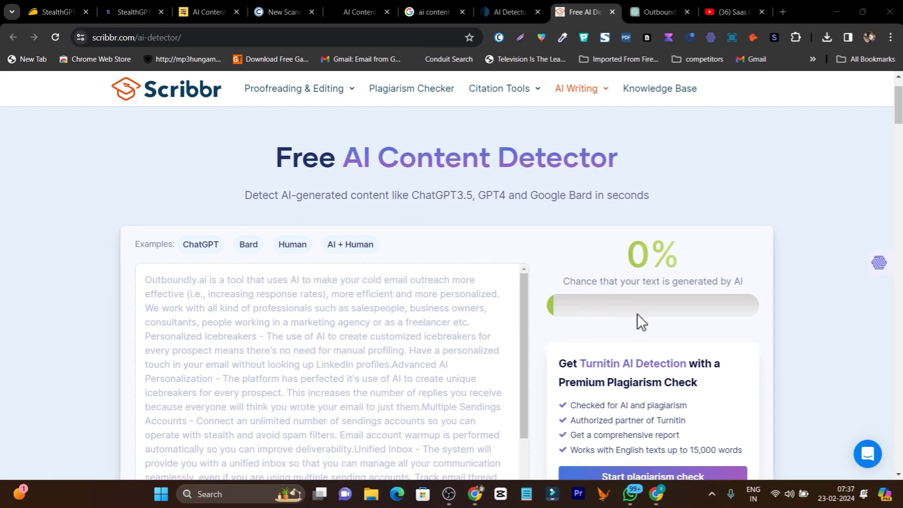
Step: Confirm ZeroGPT's 0% AI 'human written' verdict, then return to the StealthGPT Bypass Tool
click(515, 2)
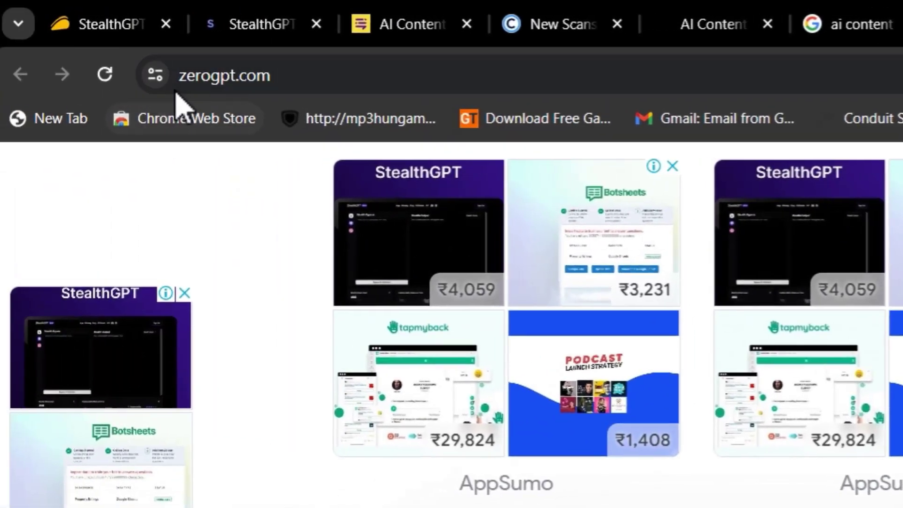
click(306, 76)
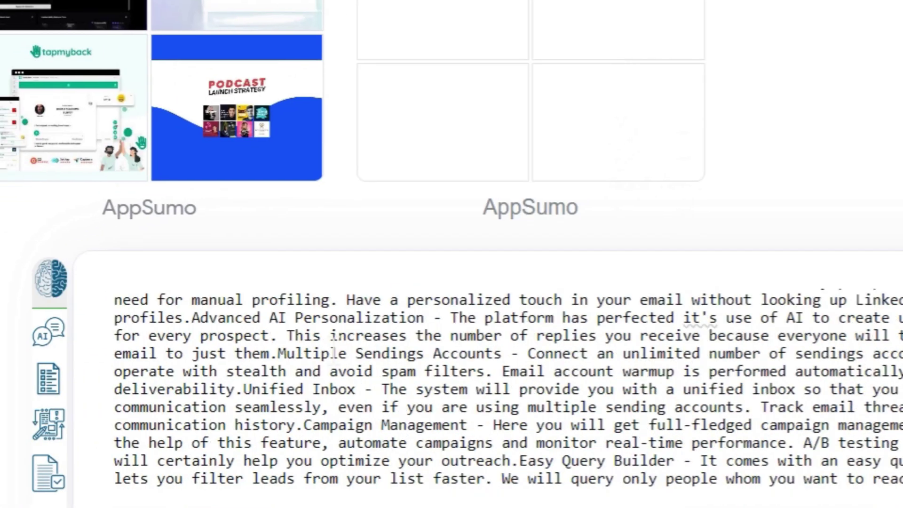
scroll(613, 363, down, 10)
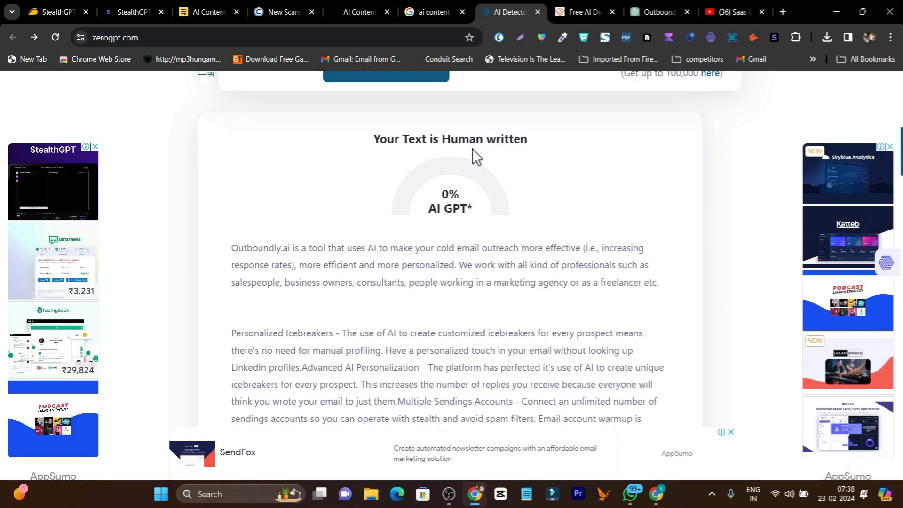
click(141, 7)
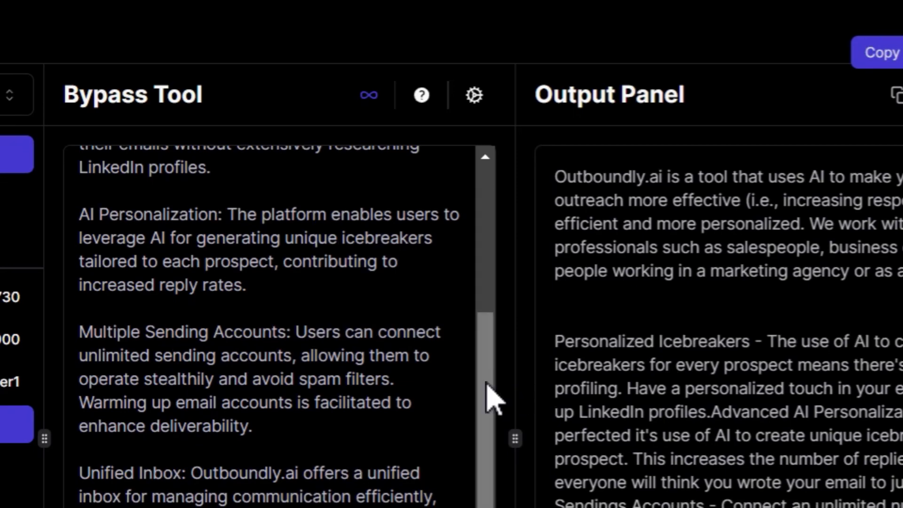
drag(485, 386, 477, 177)
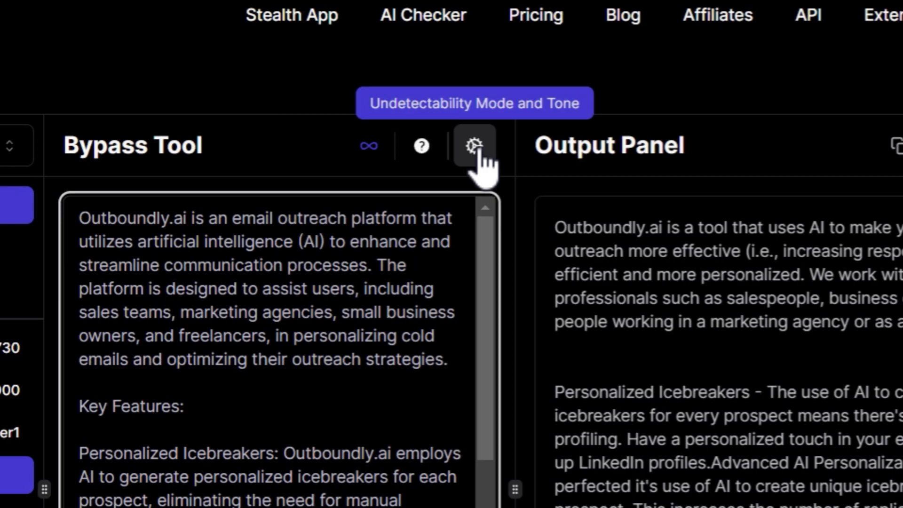
click(475, 147)
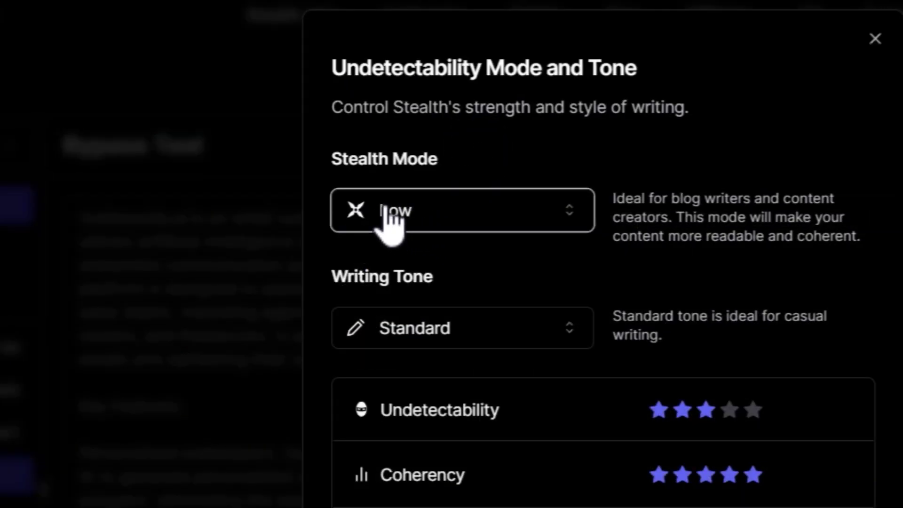
click(500, 221)
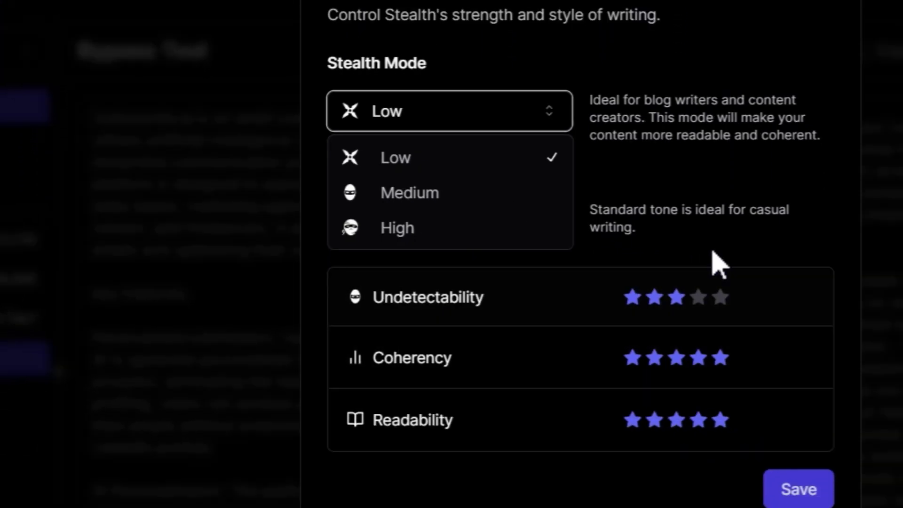
click(580, 122)
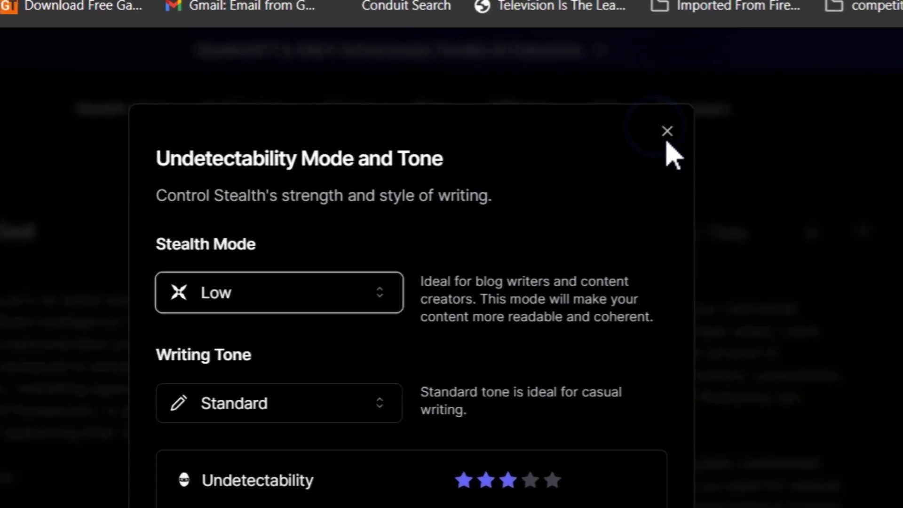
click(666, 132)
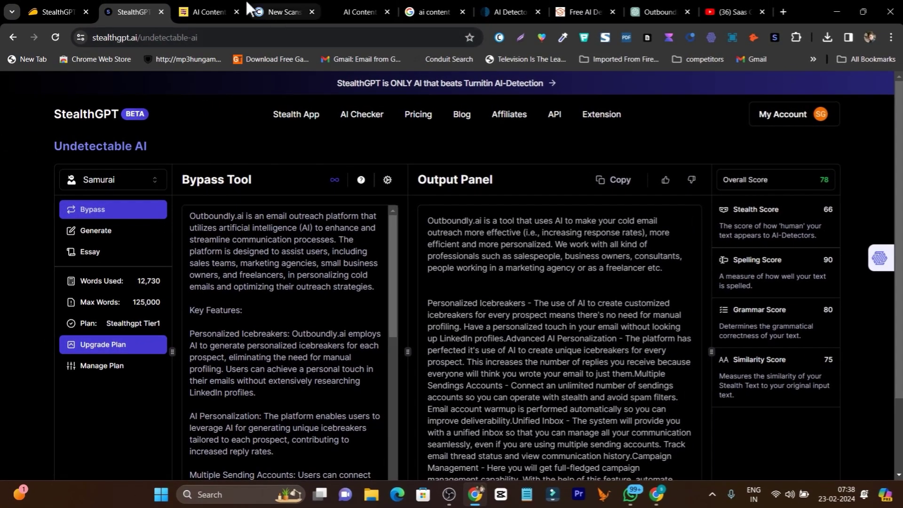
Step: Review the Content at Scale and Copyleaks results, then StealthGPT's overall score of 78
click(200, 6)
click(374, 9)
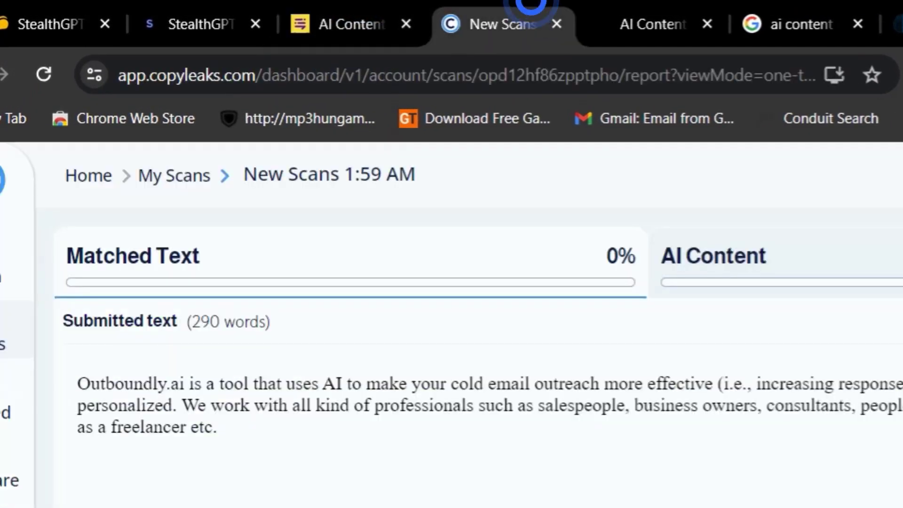
click(231, 13)
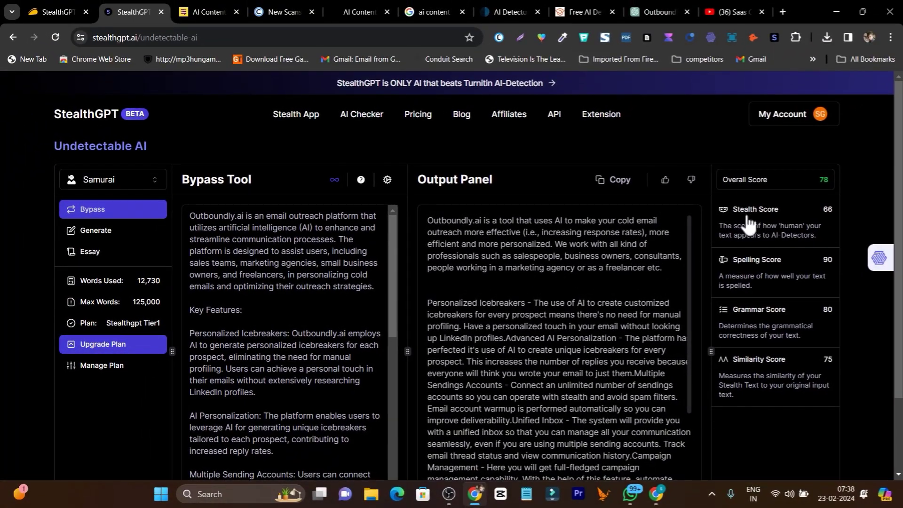
double_click(823, 179)
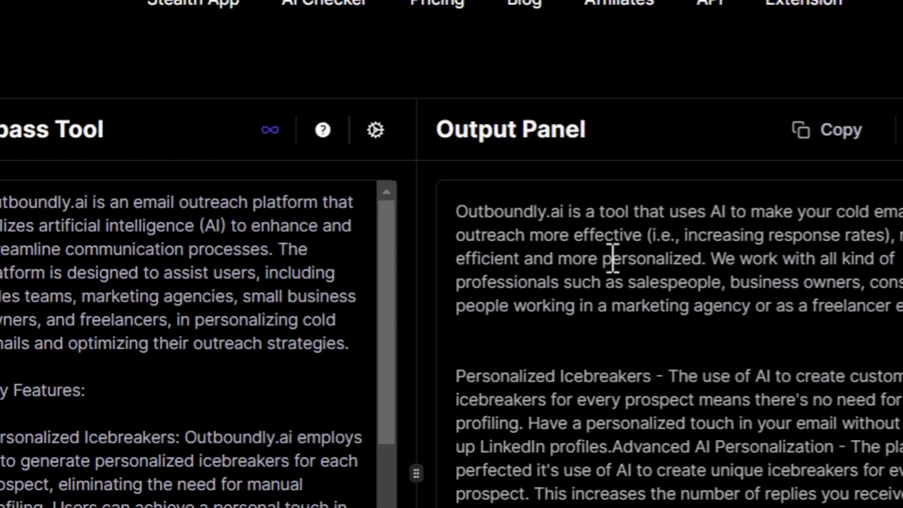
Step: Look over StealthGPT's rewritten output and go to its AI Checker page
click(253, 281)
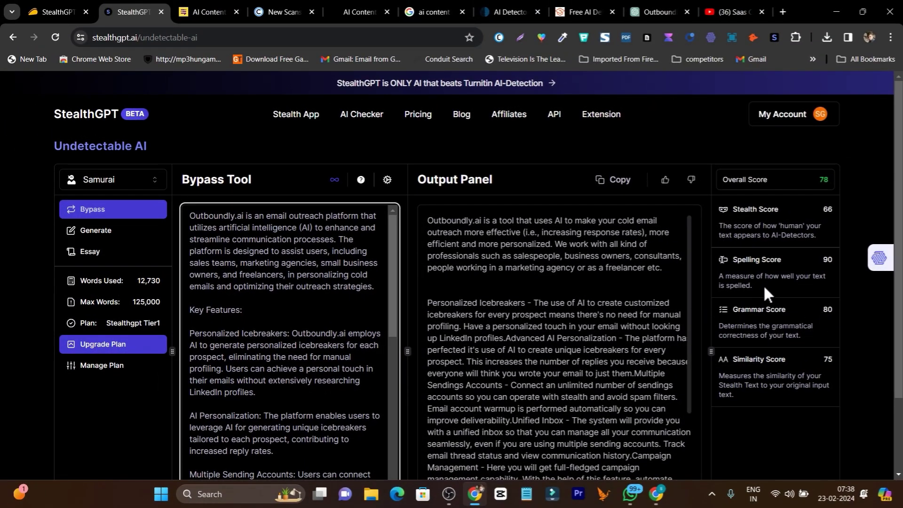
scroll(503, 285, down, 3)
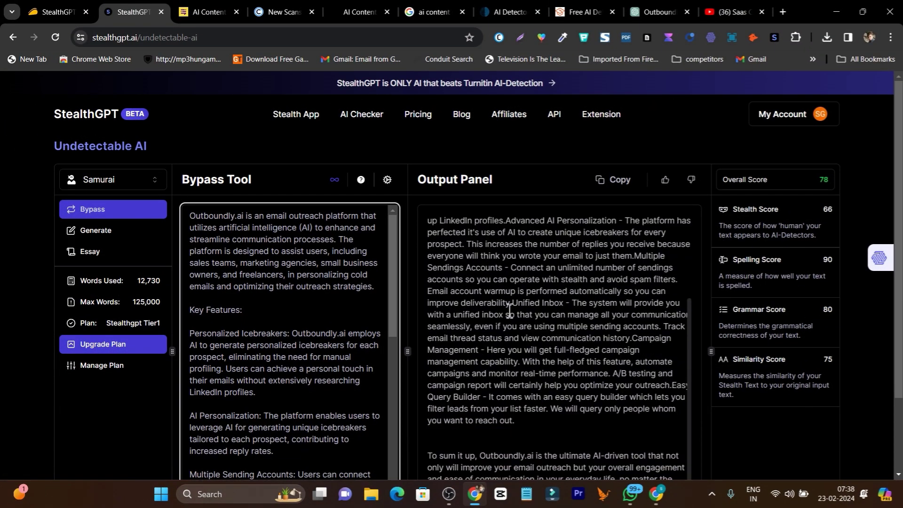
scroll(503, 285, up, 3)
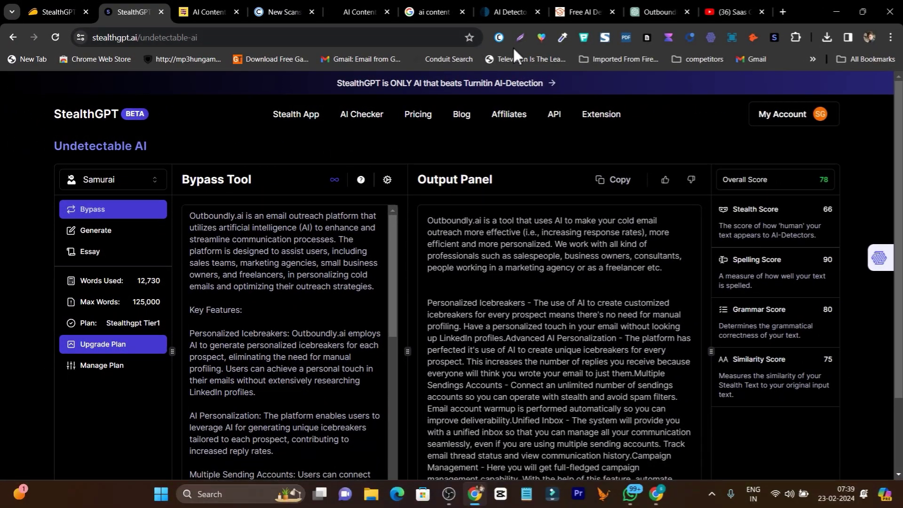
click(363, 114)
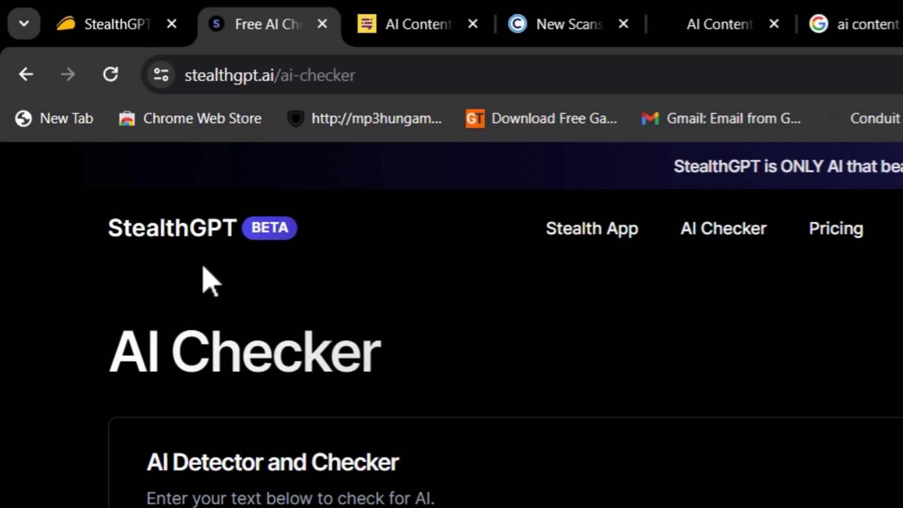
click(322, 191)
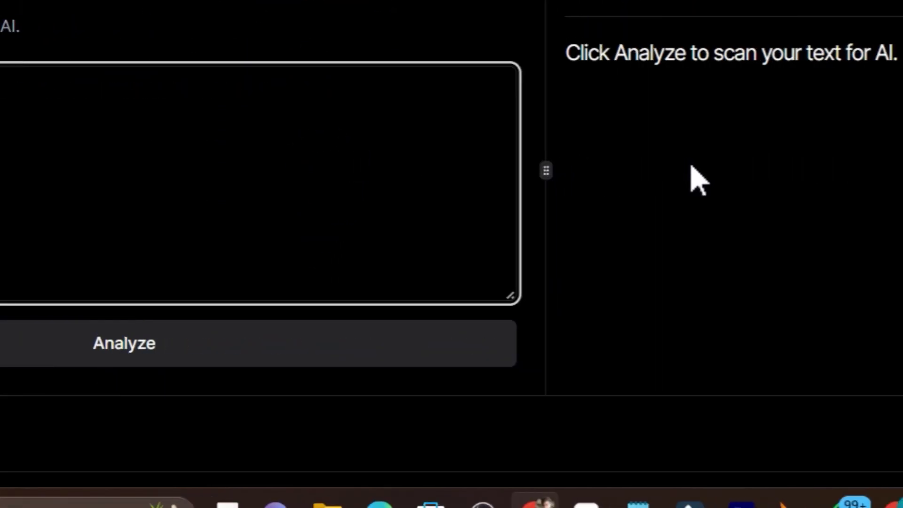
scroll(846, 212, down, 6)
scroll(513, 197, up, 6)
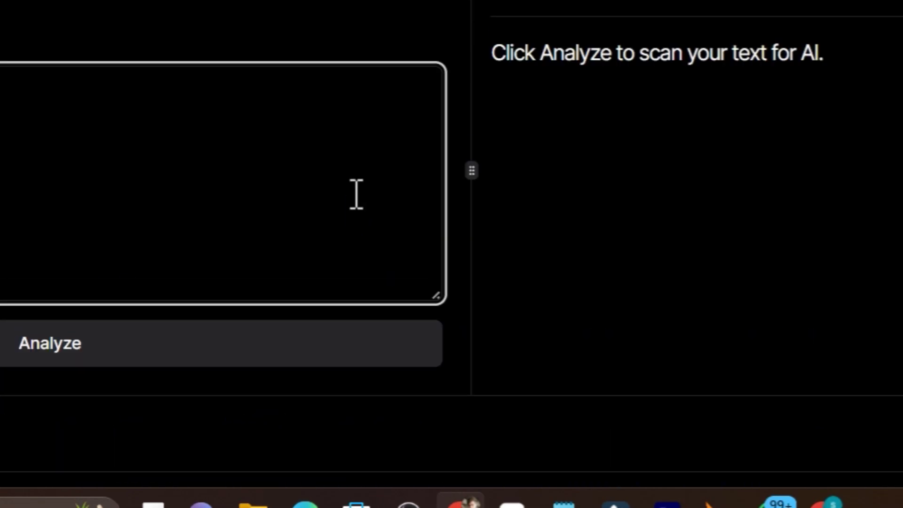